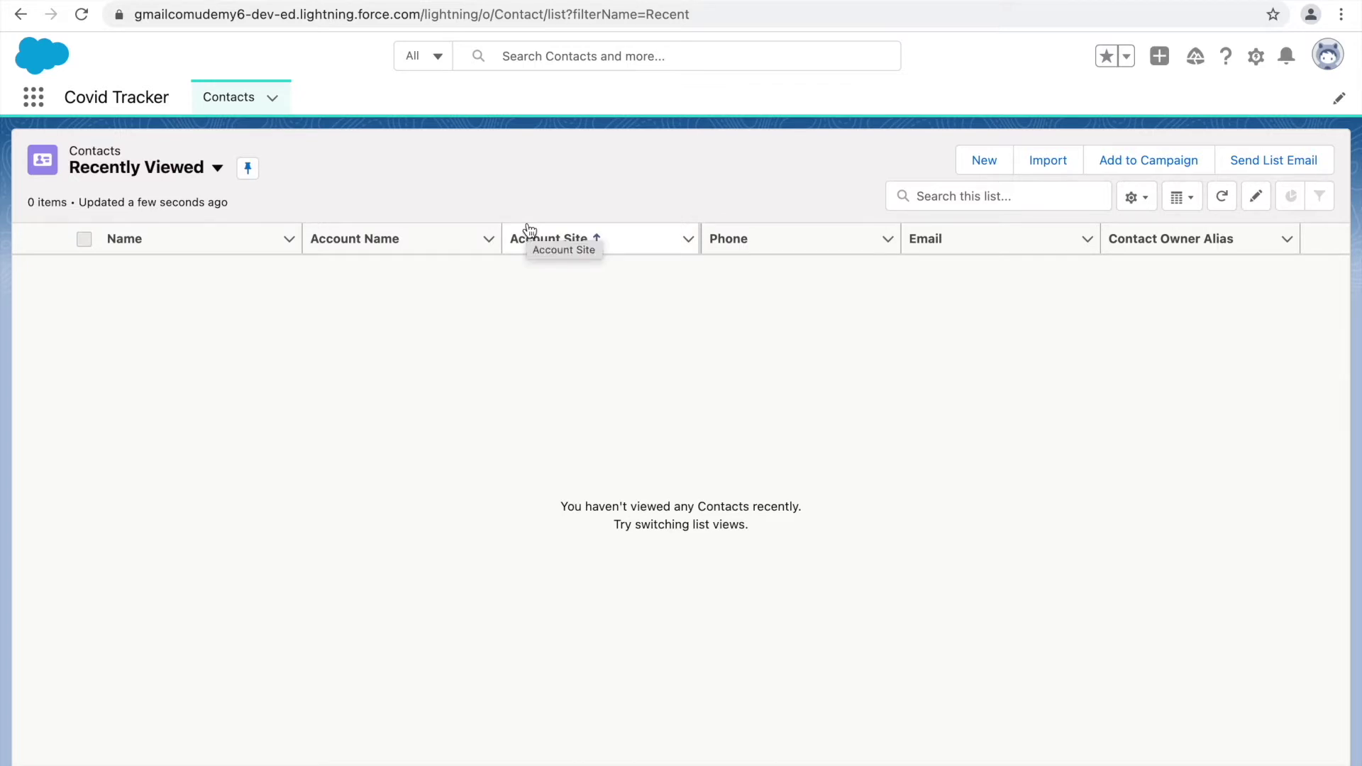
Open and dismiss the App Launcher, staying on the Contacts page.
left_click(28, 110)
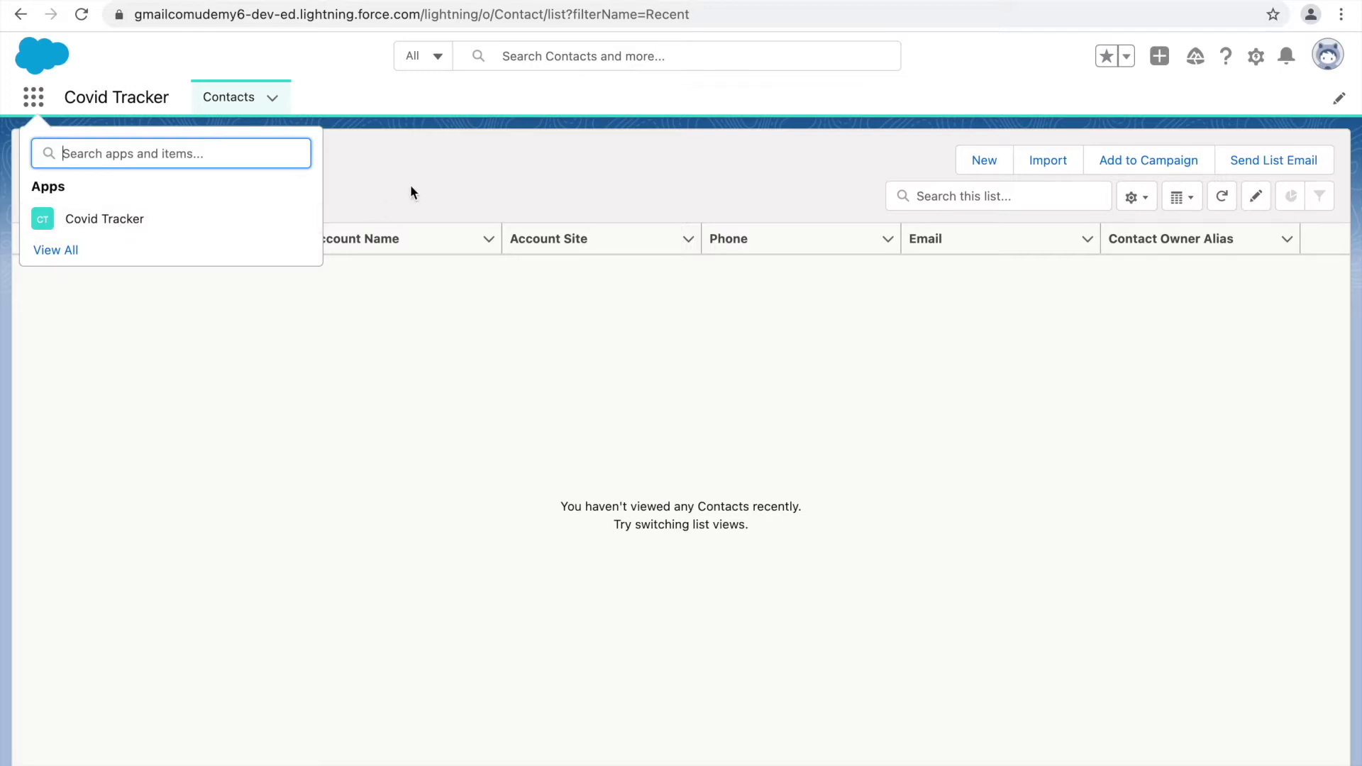
key("Escape")
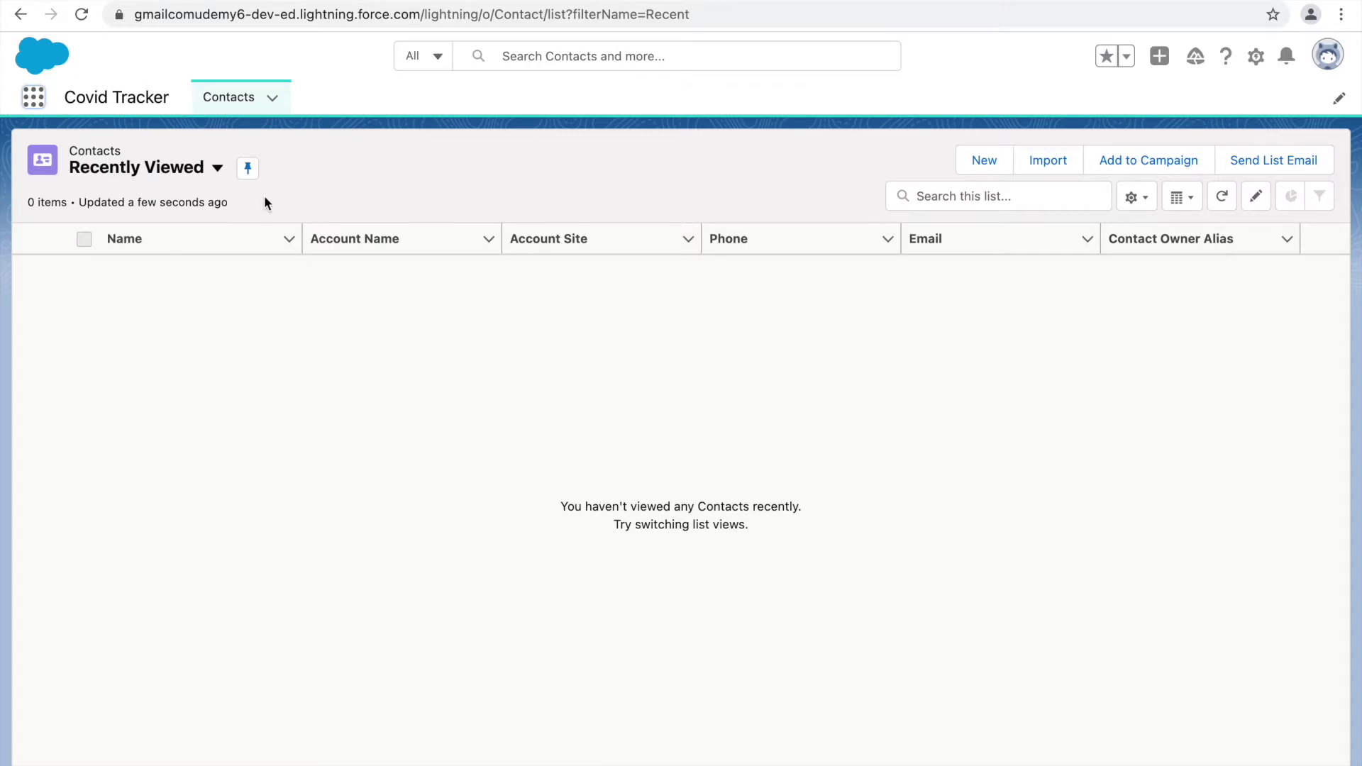
left_click(33, 97)
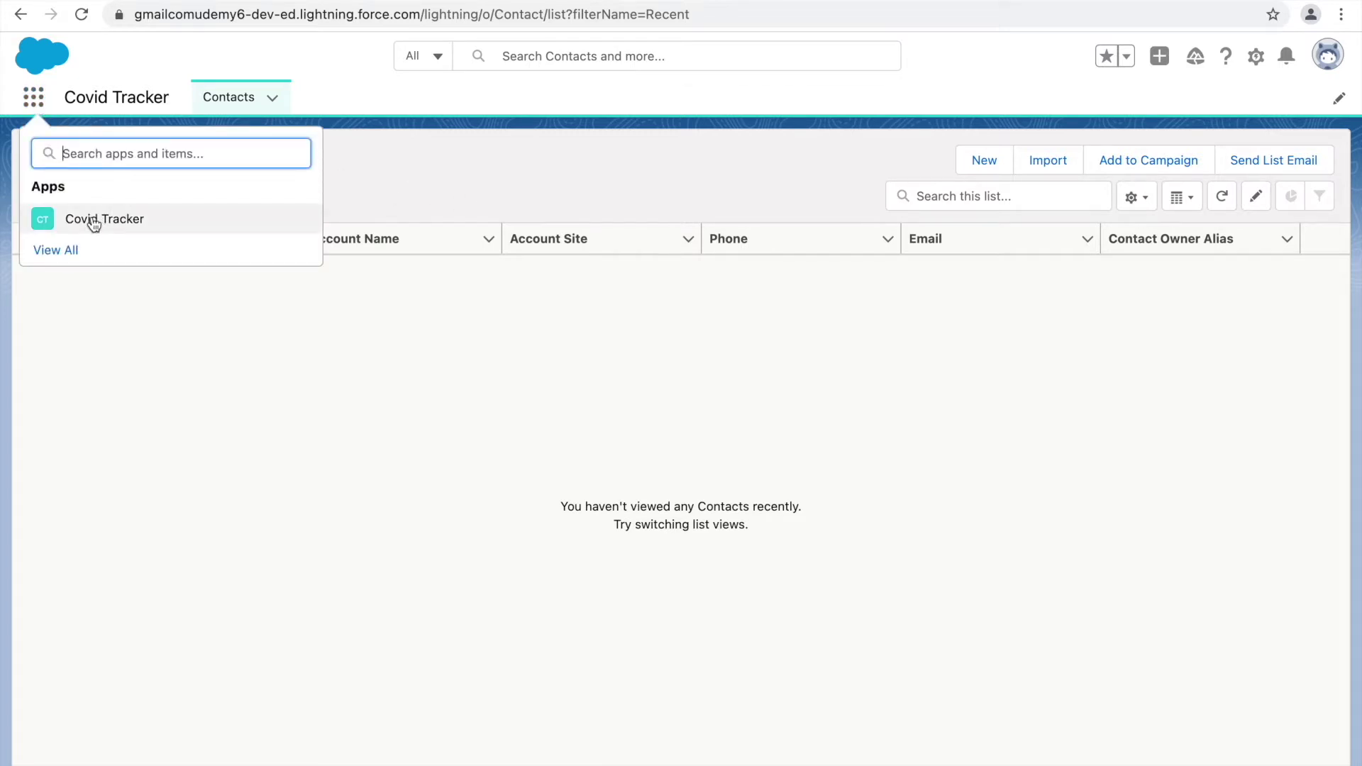
left_click(431, 181)
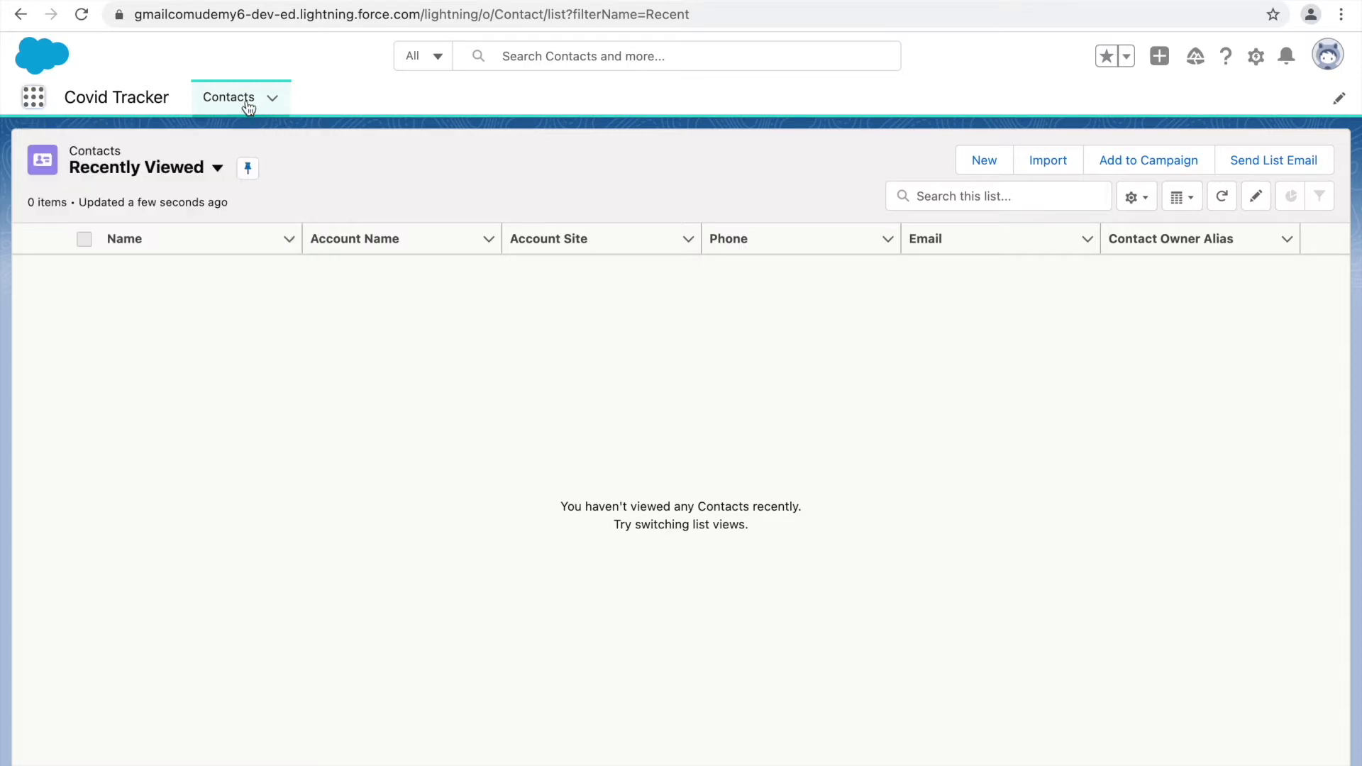
Go to Setup's Object Manager and dismiss the record page settings announcement.
left_click(1255, 57)
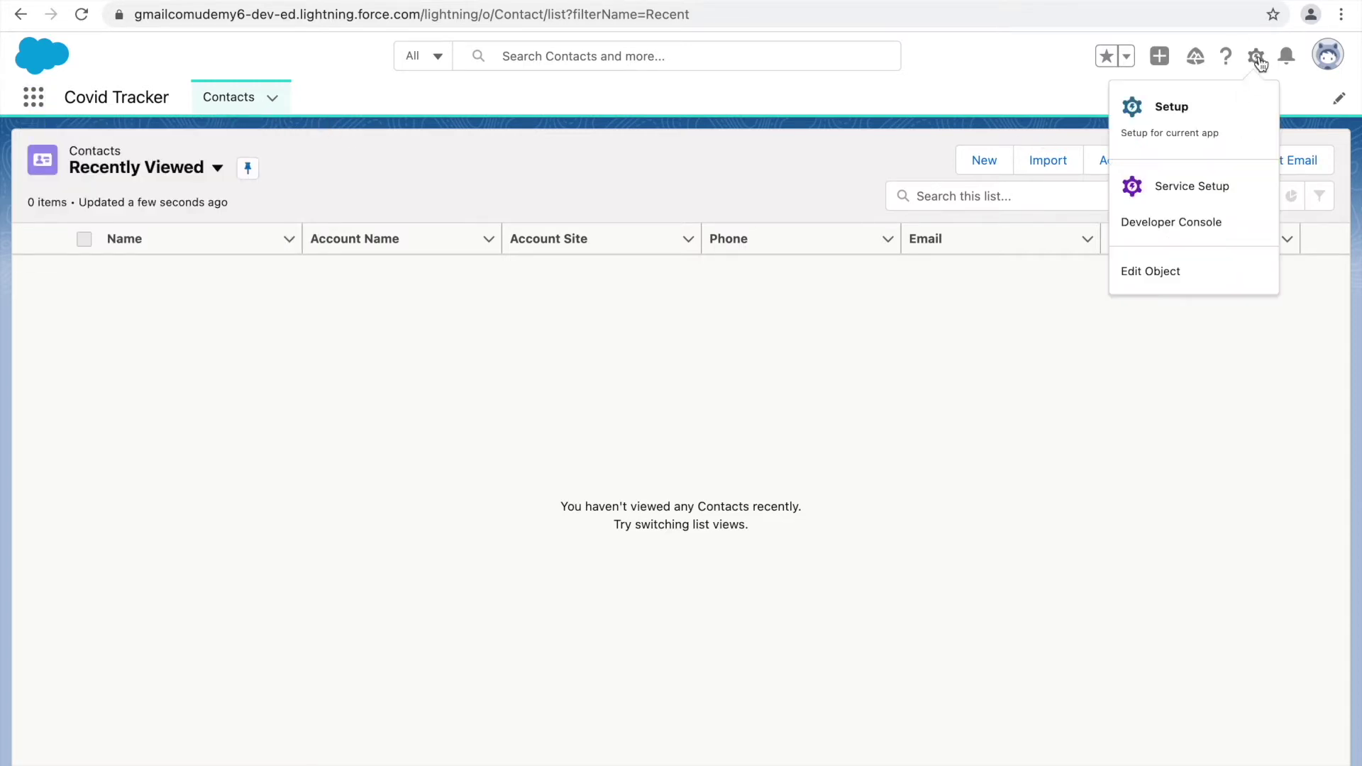
left_click(1192, 124)
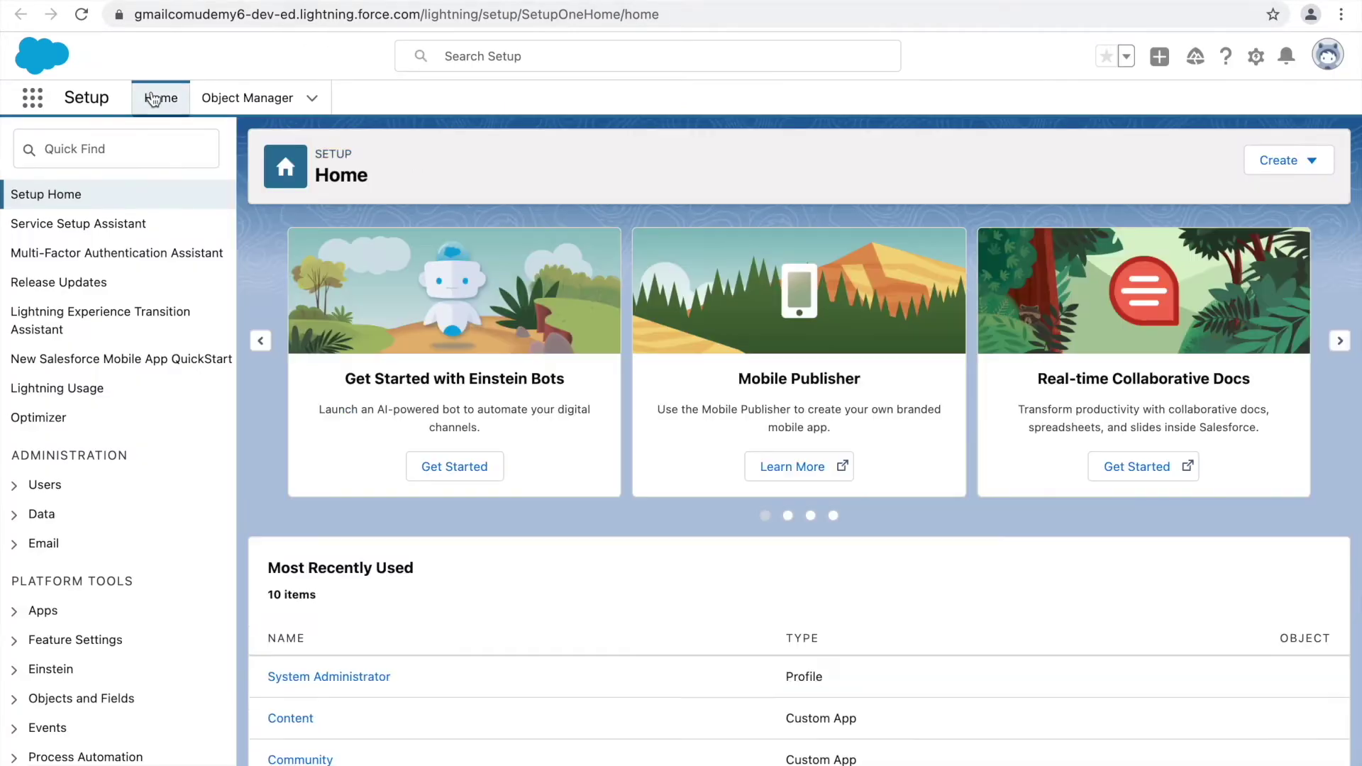
left_click(254, 100)
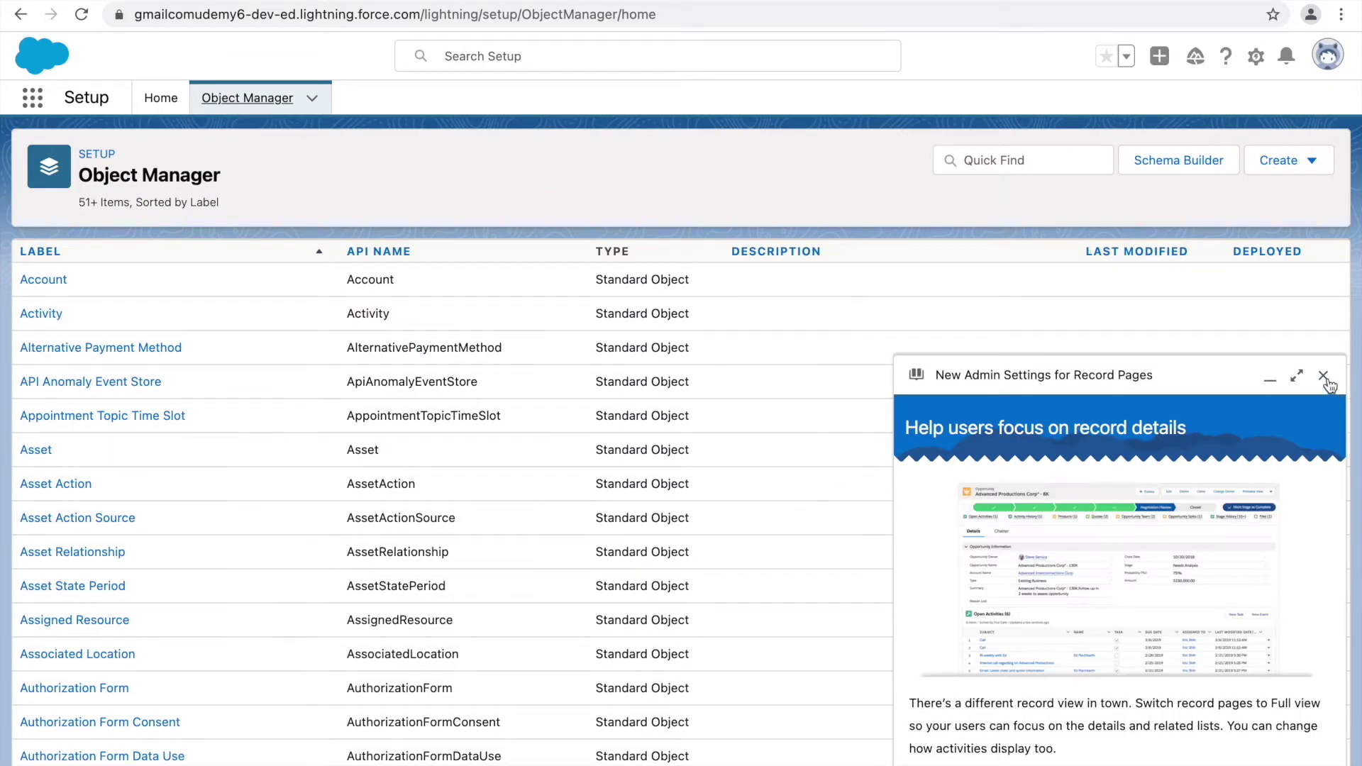
left_click(1325, 380)
Scroll through the Object Manager's list of 117 standard objects.
scroll(321, 461, "down", 2)
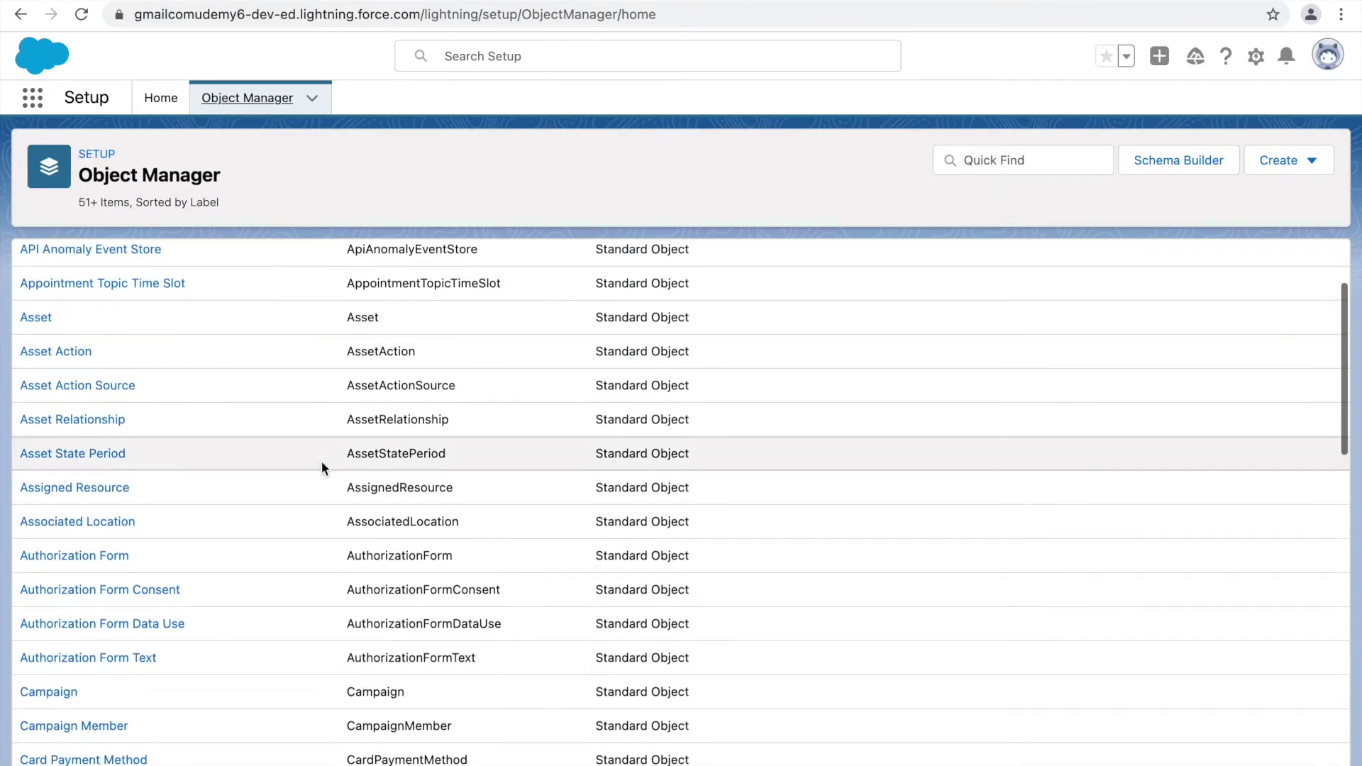
scroll(321, 461, "down", 2)
scroll(321, 461, "down", 2)
scroll(321, 461, "down", 1)
scroll(322, 465, "up", 5)
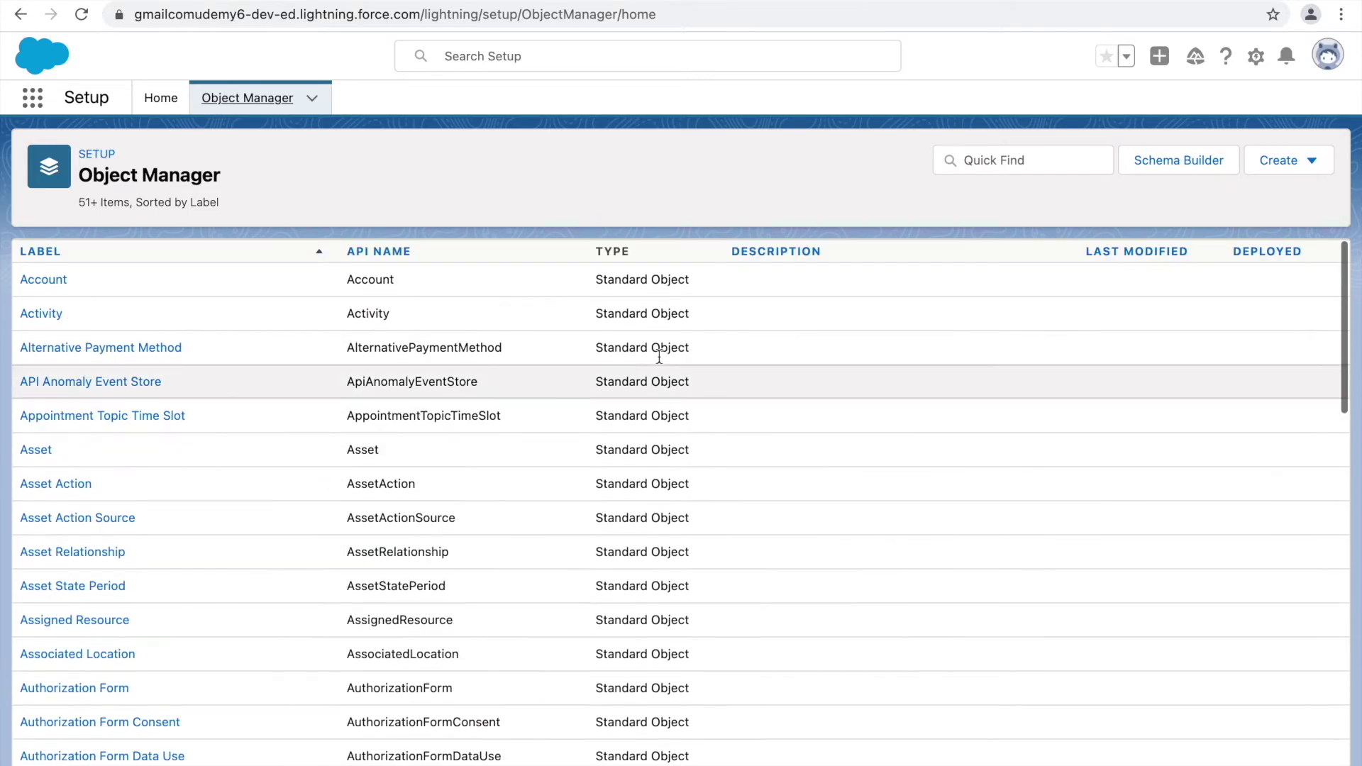
left_click_drag(637, 257, 594, 258)
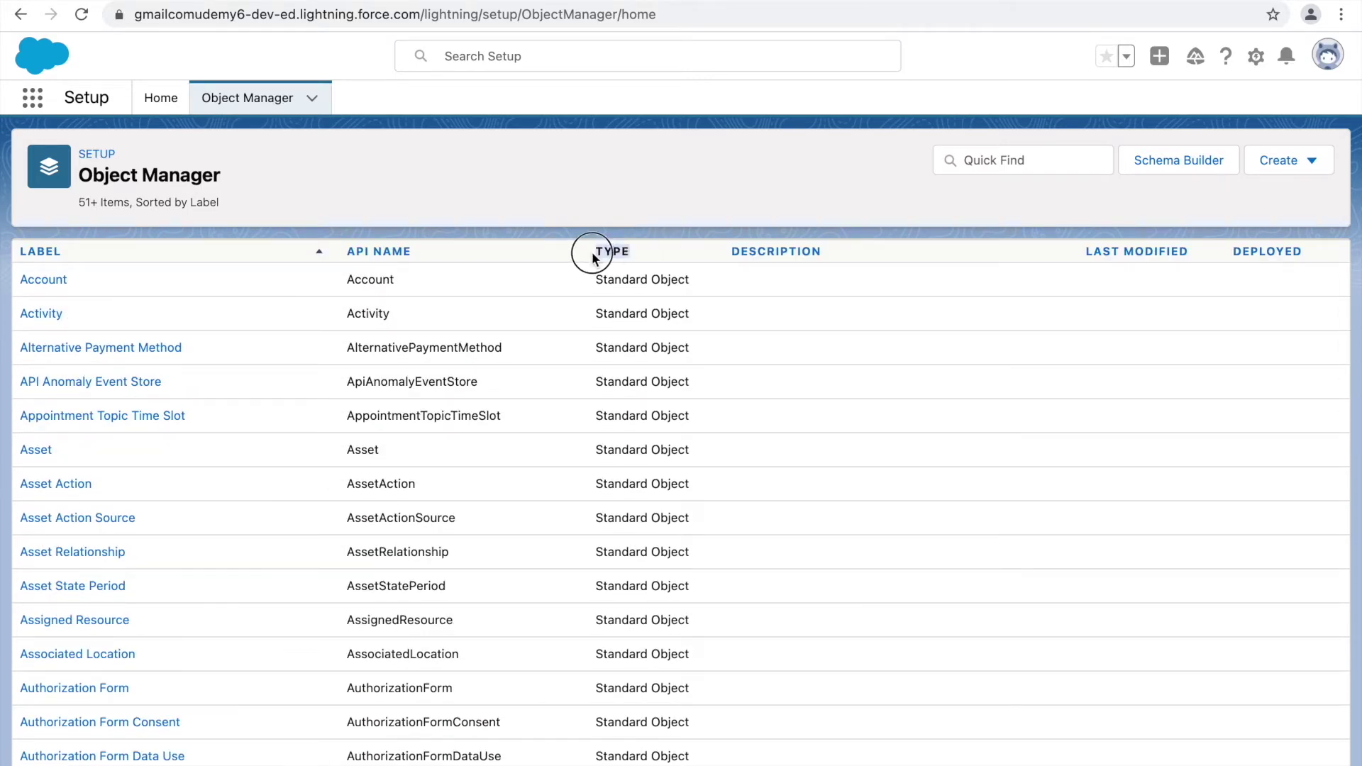
left_click(656, 256)
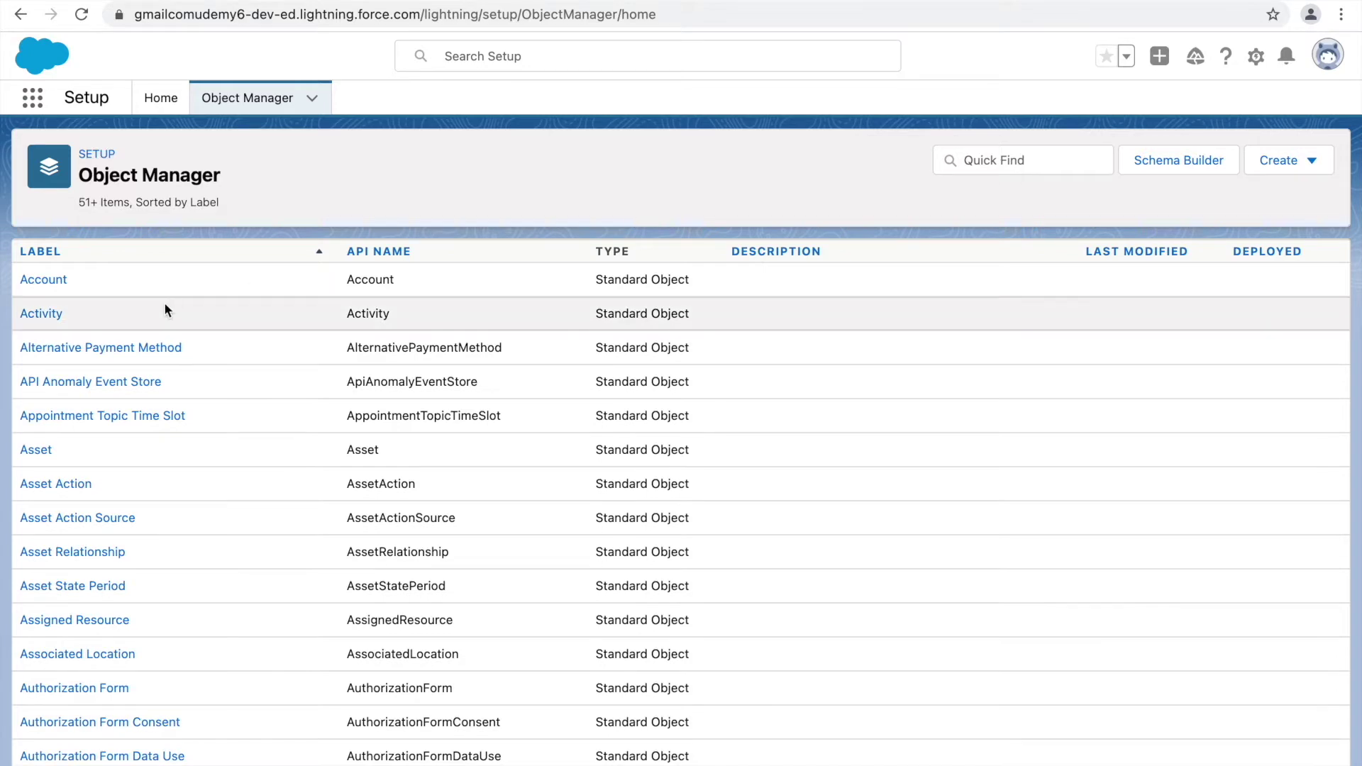
scroll(133, 521, "down", 2)
scroll(133, 522, "down", 3)
scroll(134, 522, "down", 5)
scroll(133, 522, "down", 4)
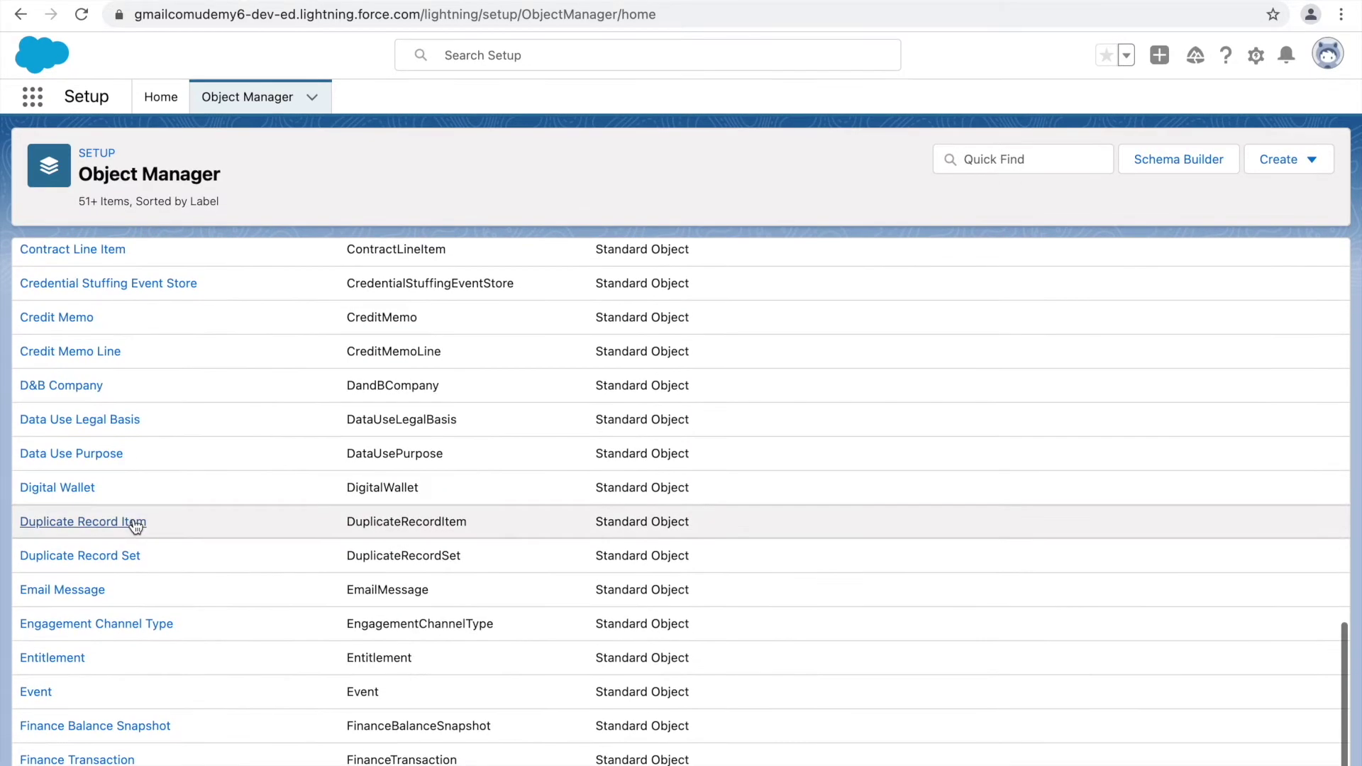
scroll(133, 522, "down", 1)
scroll(133, 522, "down", 4)
scroll(133, 525, "down", 6)
scroll(134, 525, "down", 6)
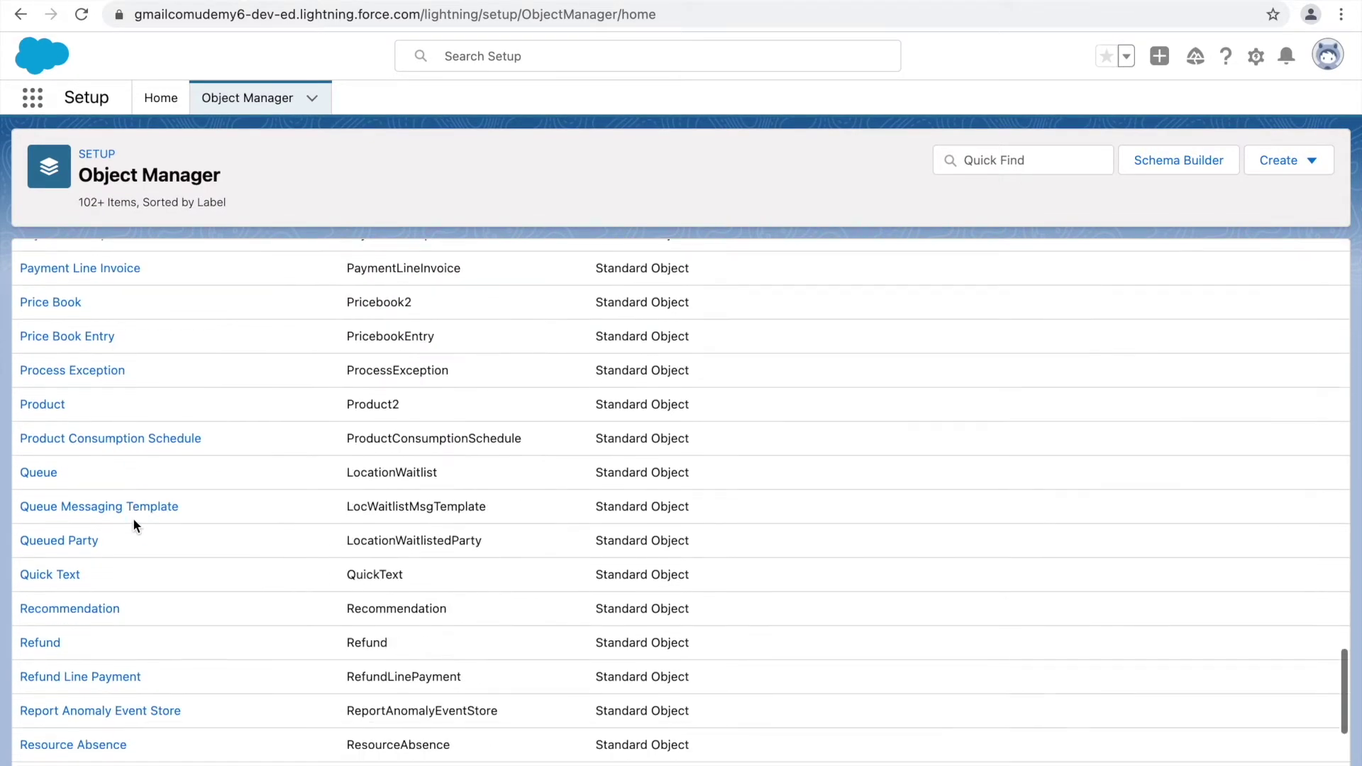
scroll(133, 525, "down", 4)
scroll(133, 525, "down", 3)
scroll(133, 525, "down", 6)
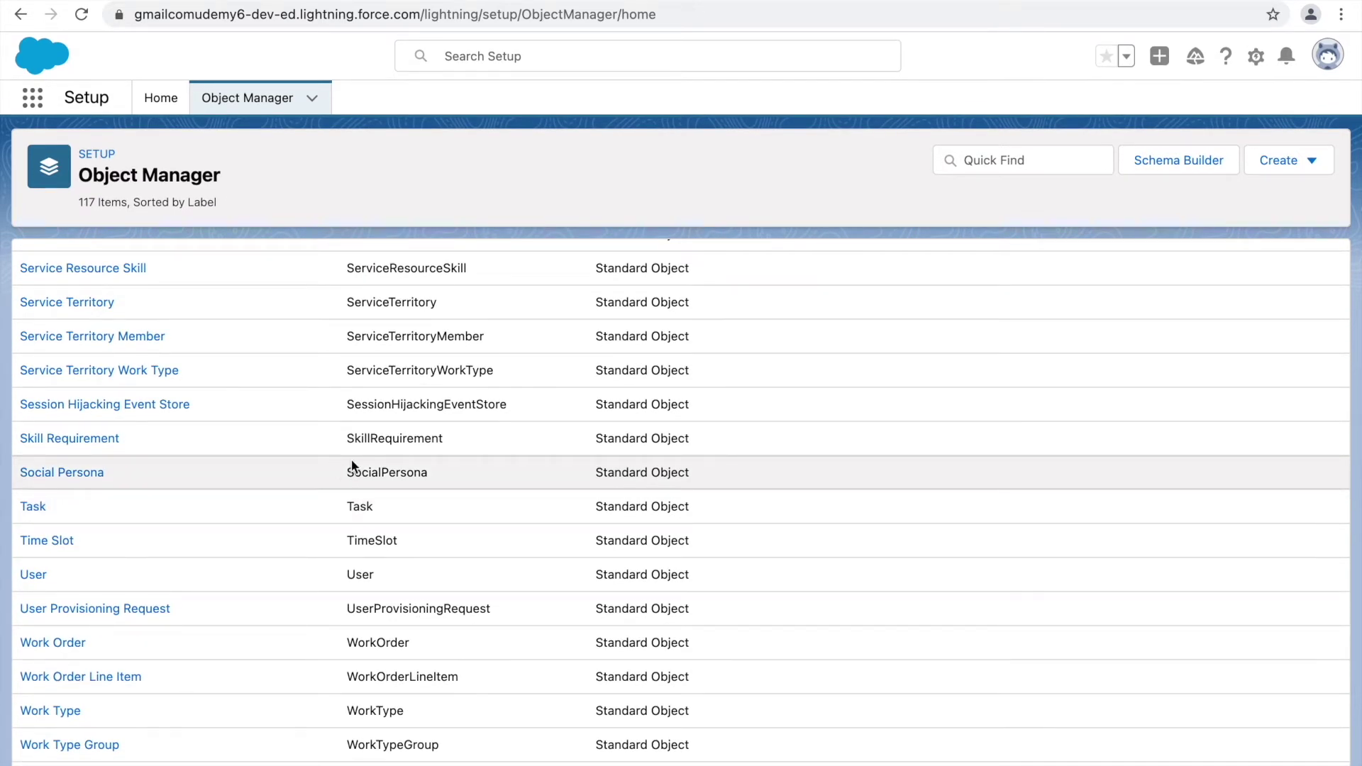
scroll(353, 465, "up", 10)
scroll(352, 465, "up", 5)
scroll(352, 466, "up", 20)
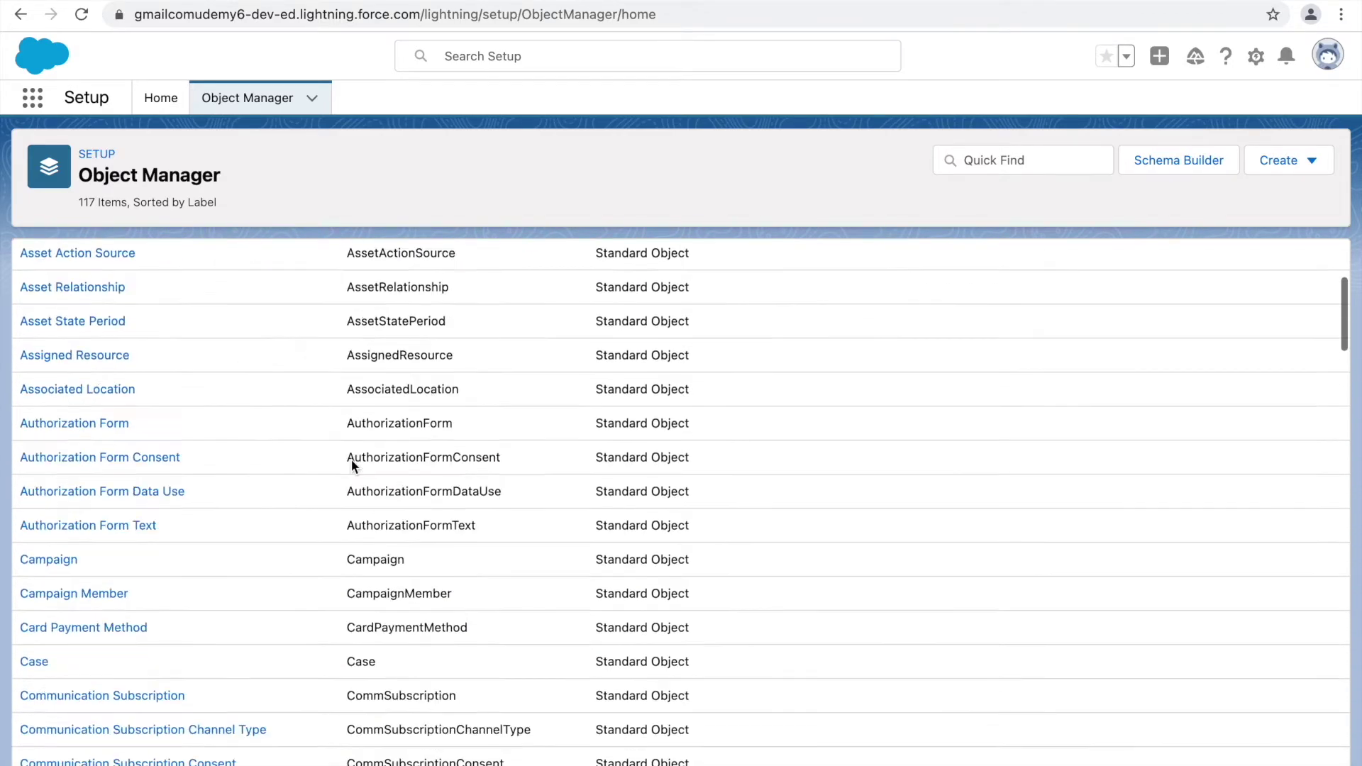
scroll(353, 465, "up", 3)
scroll(149, 624, "down", 3)
scroll(134, 638, "down", 3)
scroll(142, 596, "down", 1)
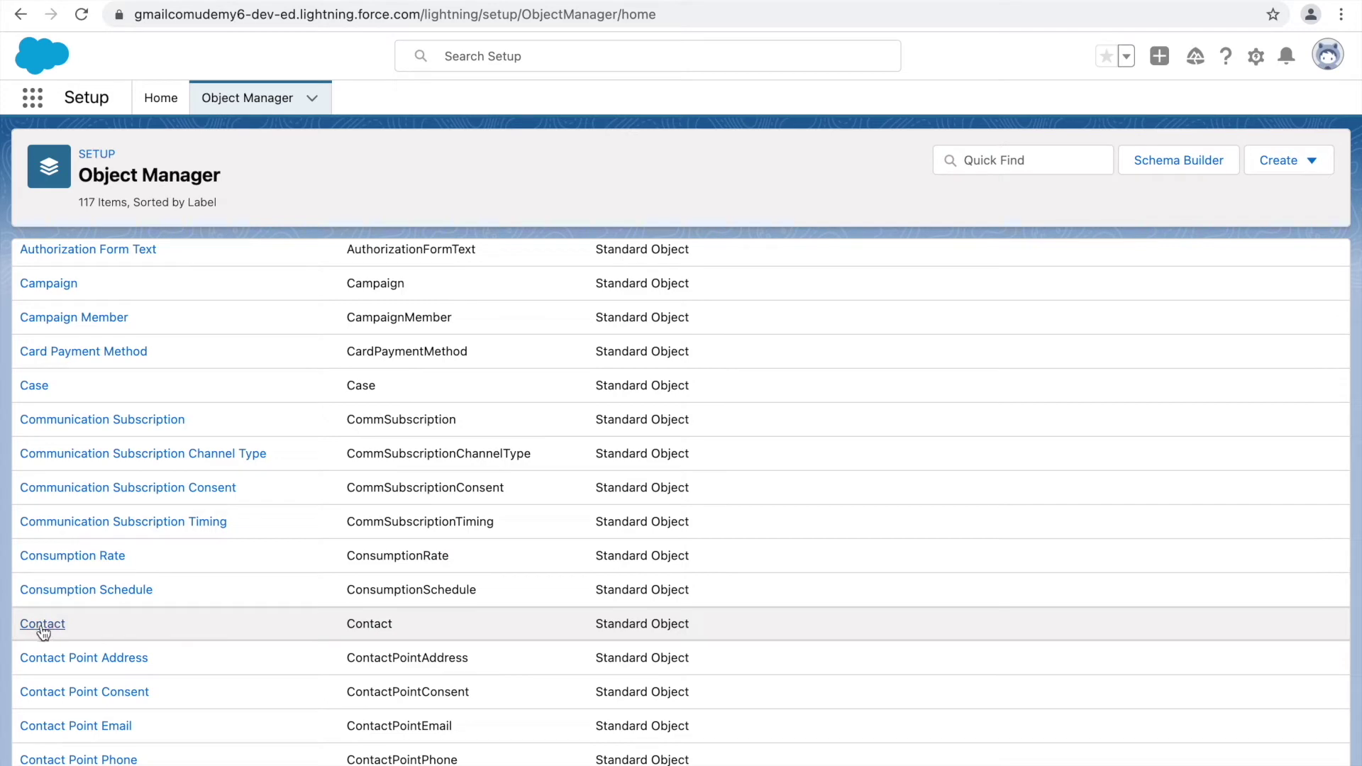
scroll(355, 546, "up", 7)
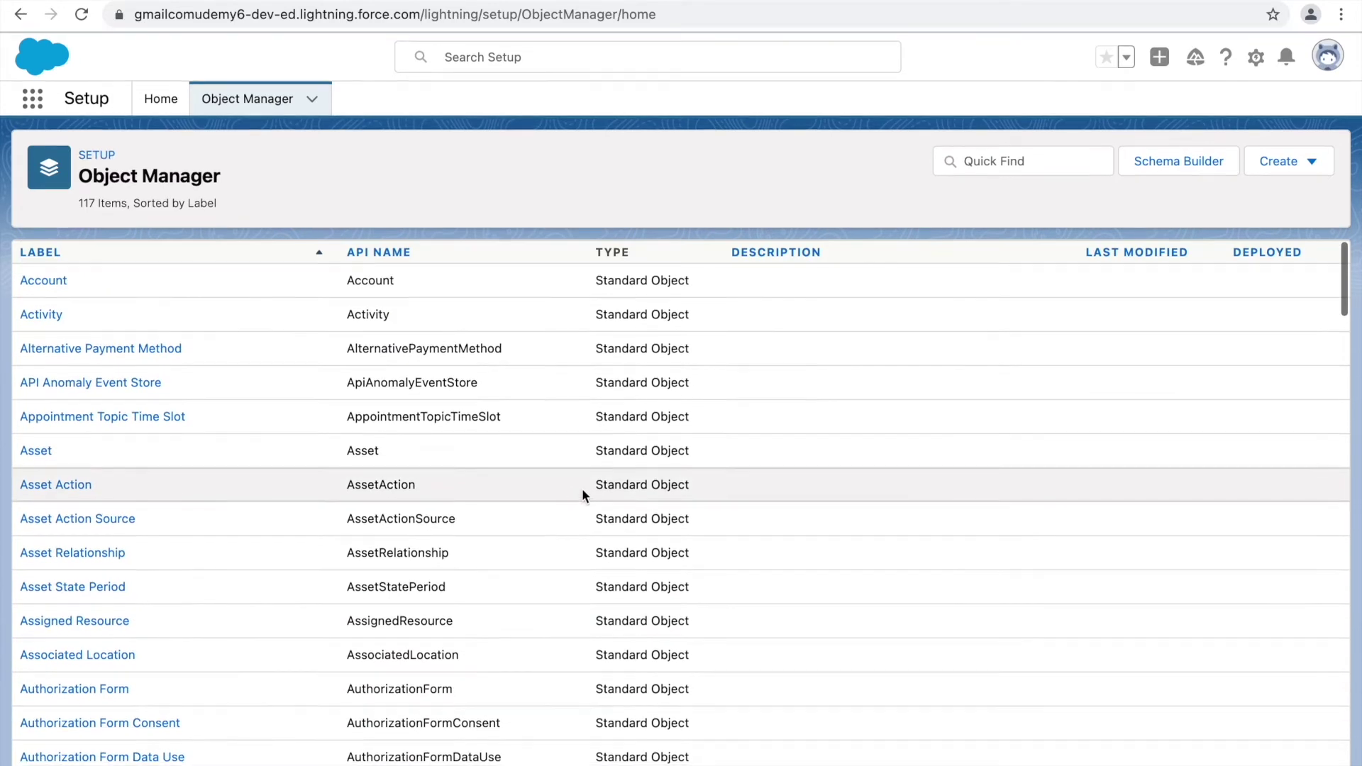
Quick-find 'Contact', open its Details page and inspect its API name.
left_click(990, 168)
type("Con")
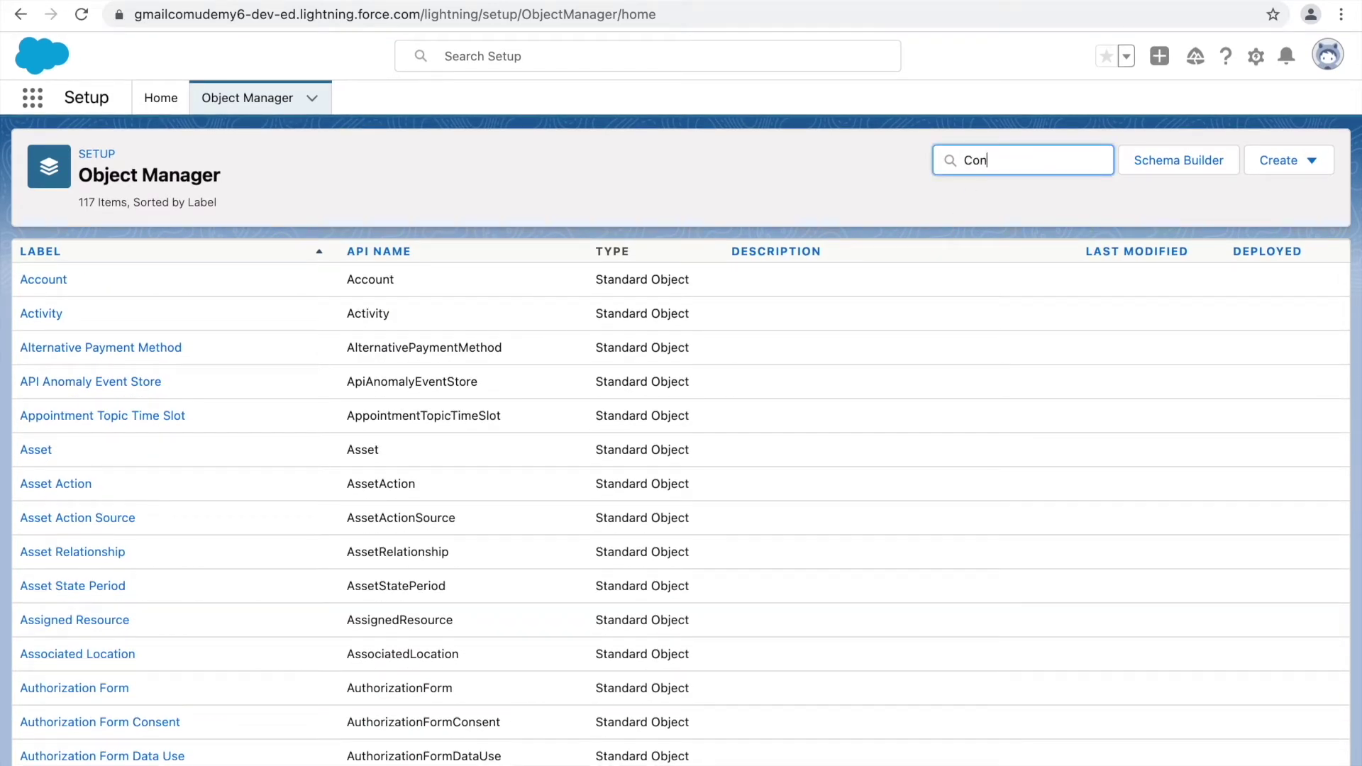
type("tact")
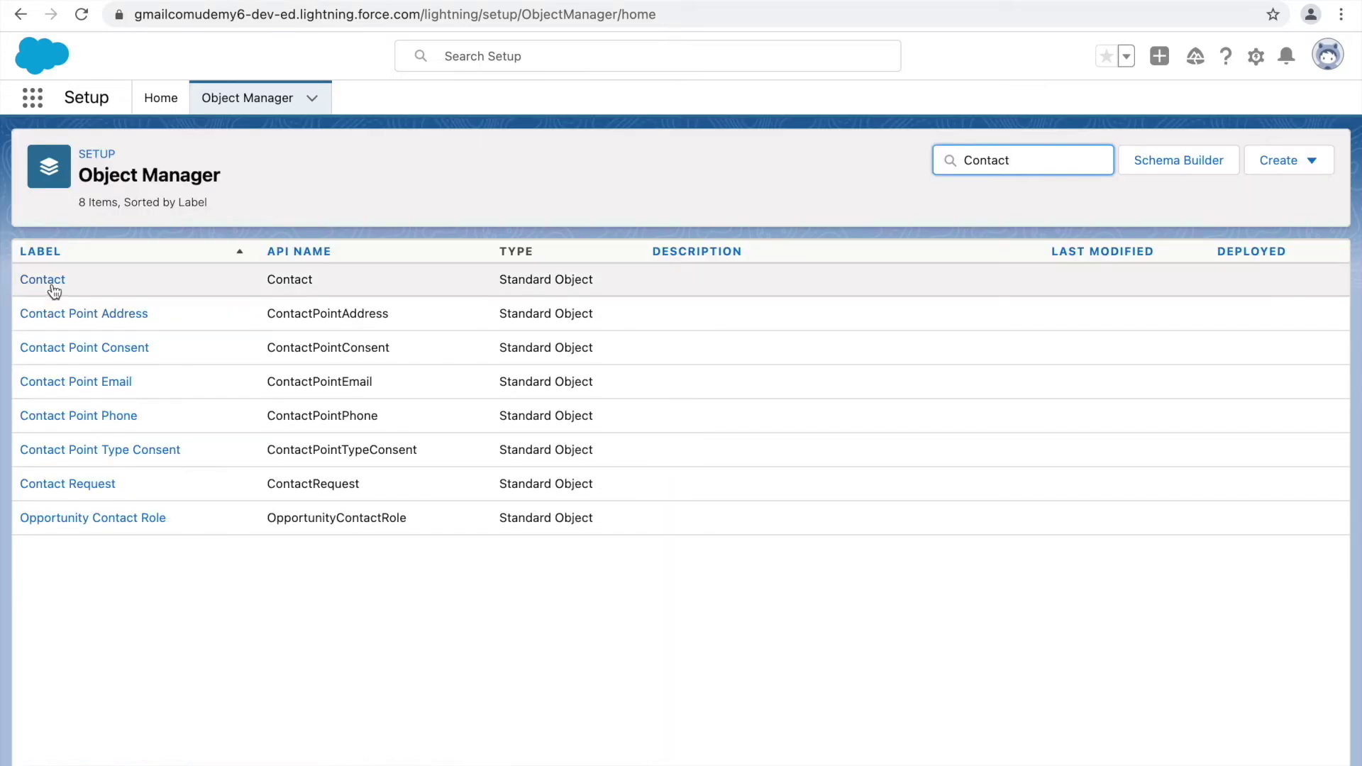
left_click(40, 279)
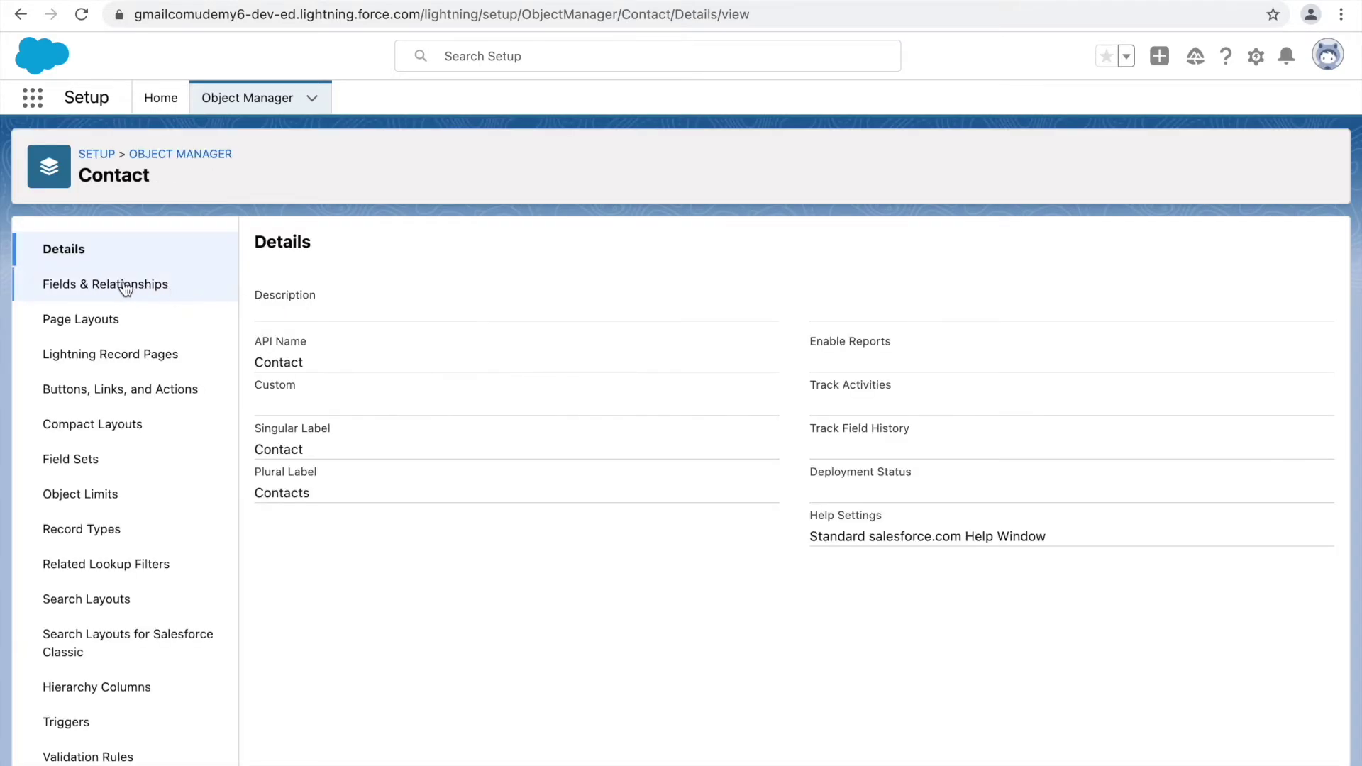
left_click_drag(305, 364, 255, 362)
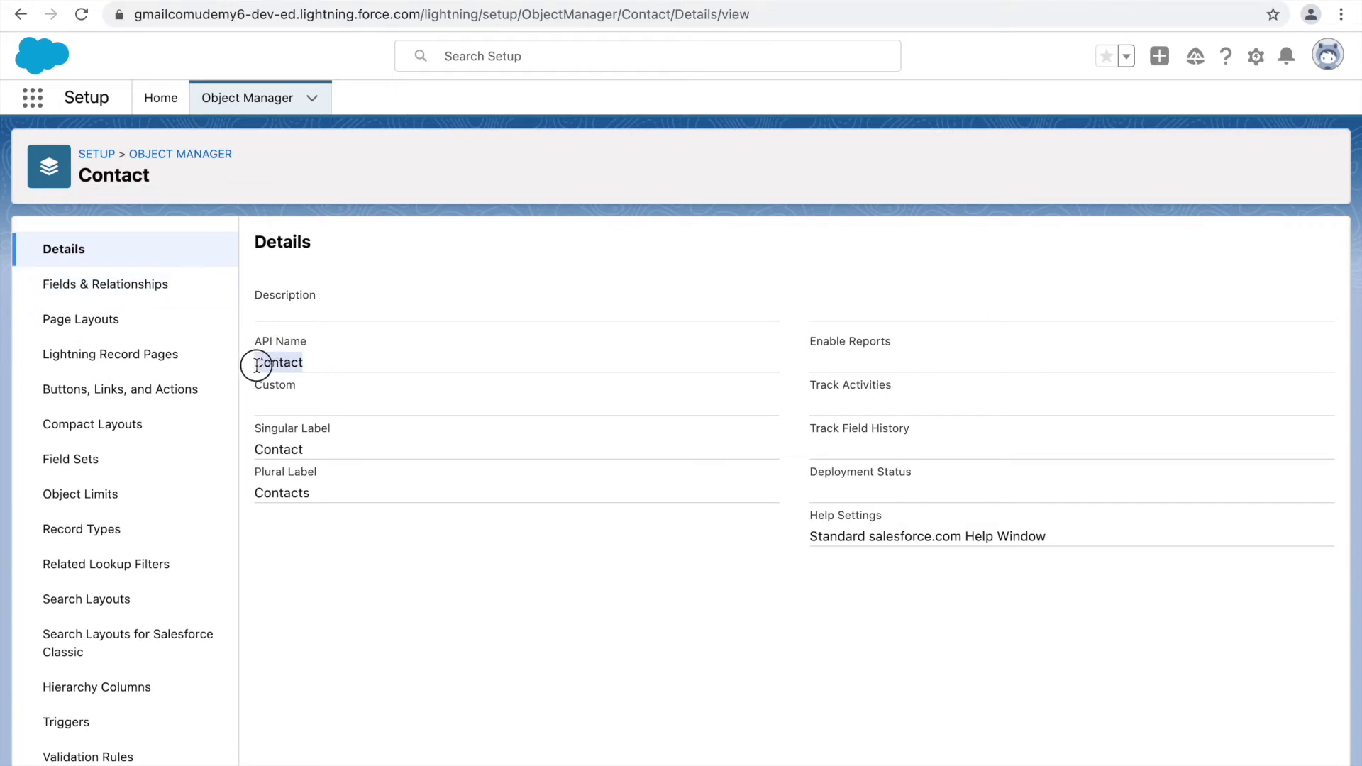
left_click(329, 557)
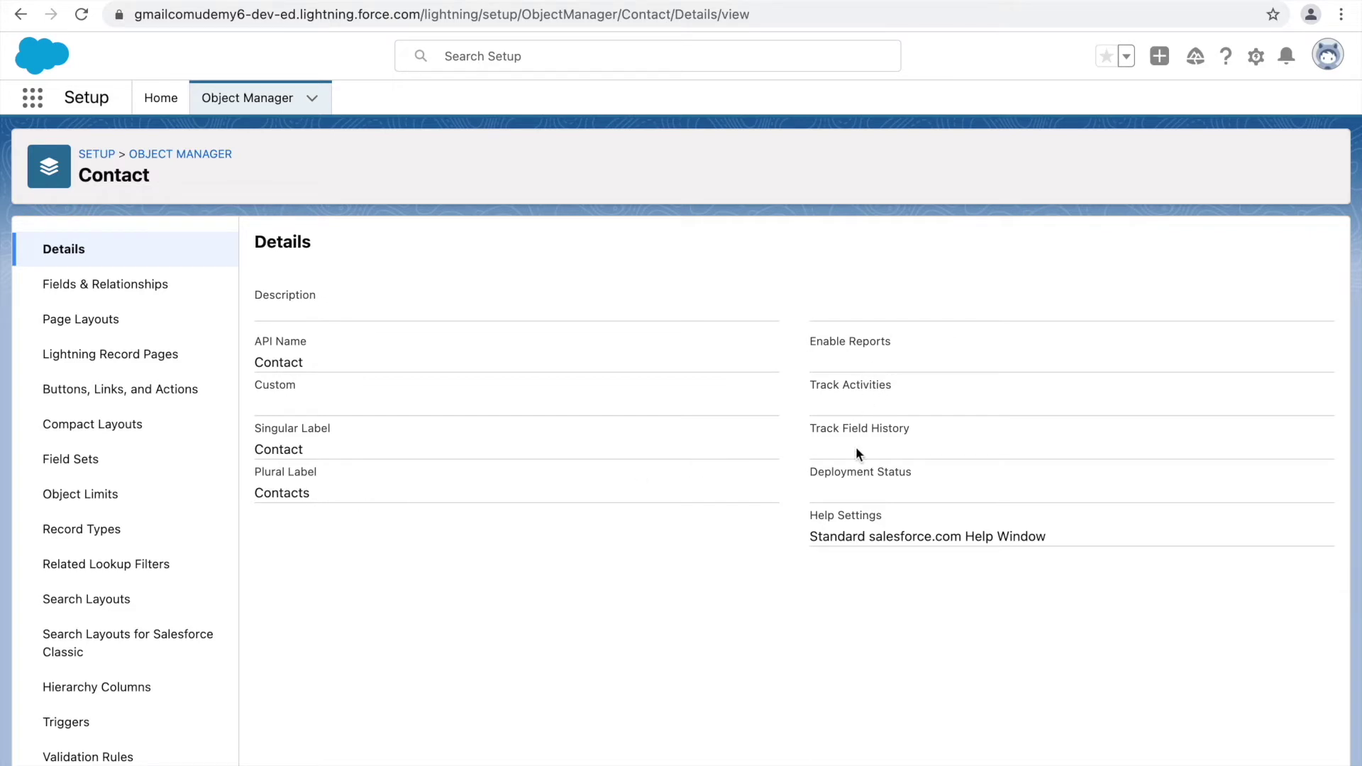
left_click(134, 286)
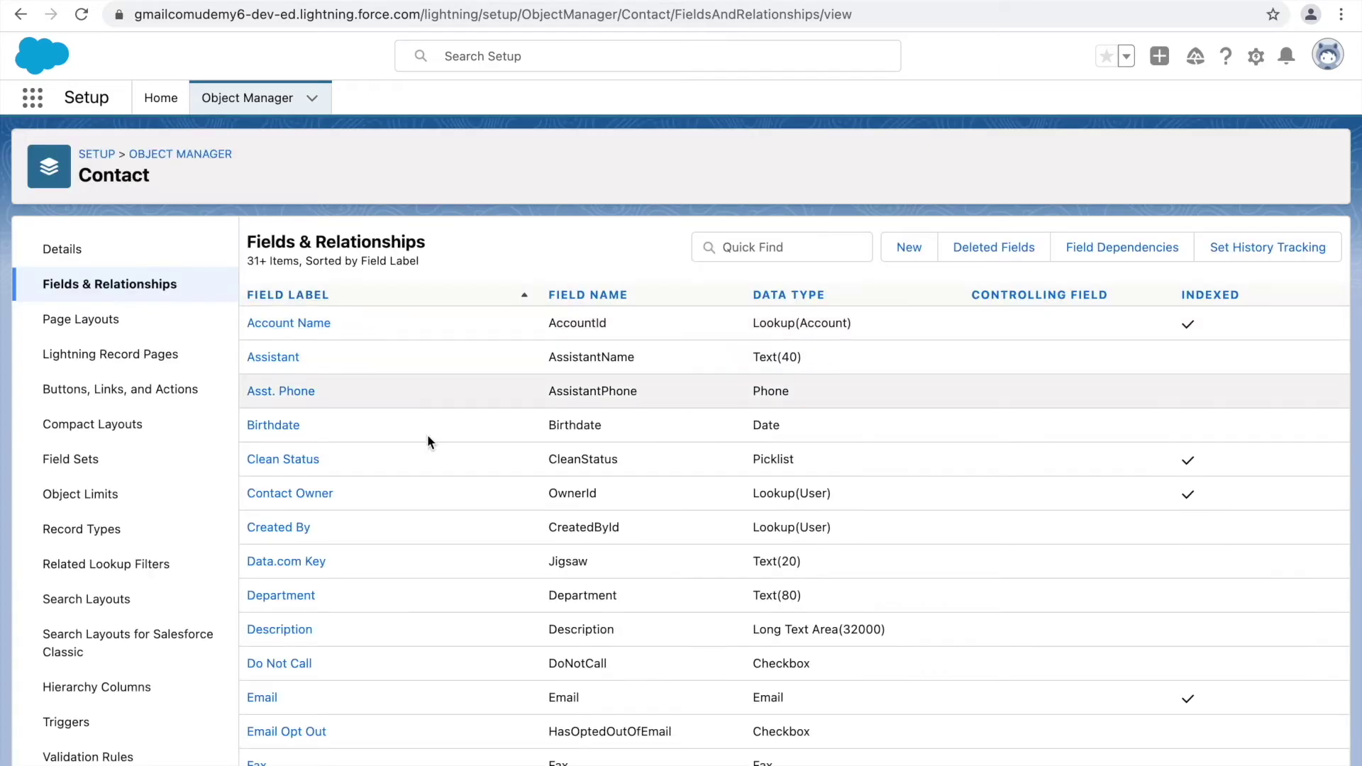
Review Contact's 31 fields and data types, then return to the Object Manager list.
scroll(301, 537, "down", 1)
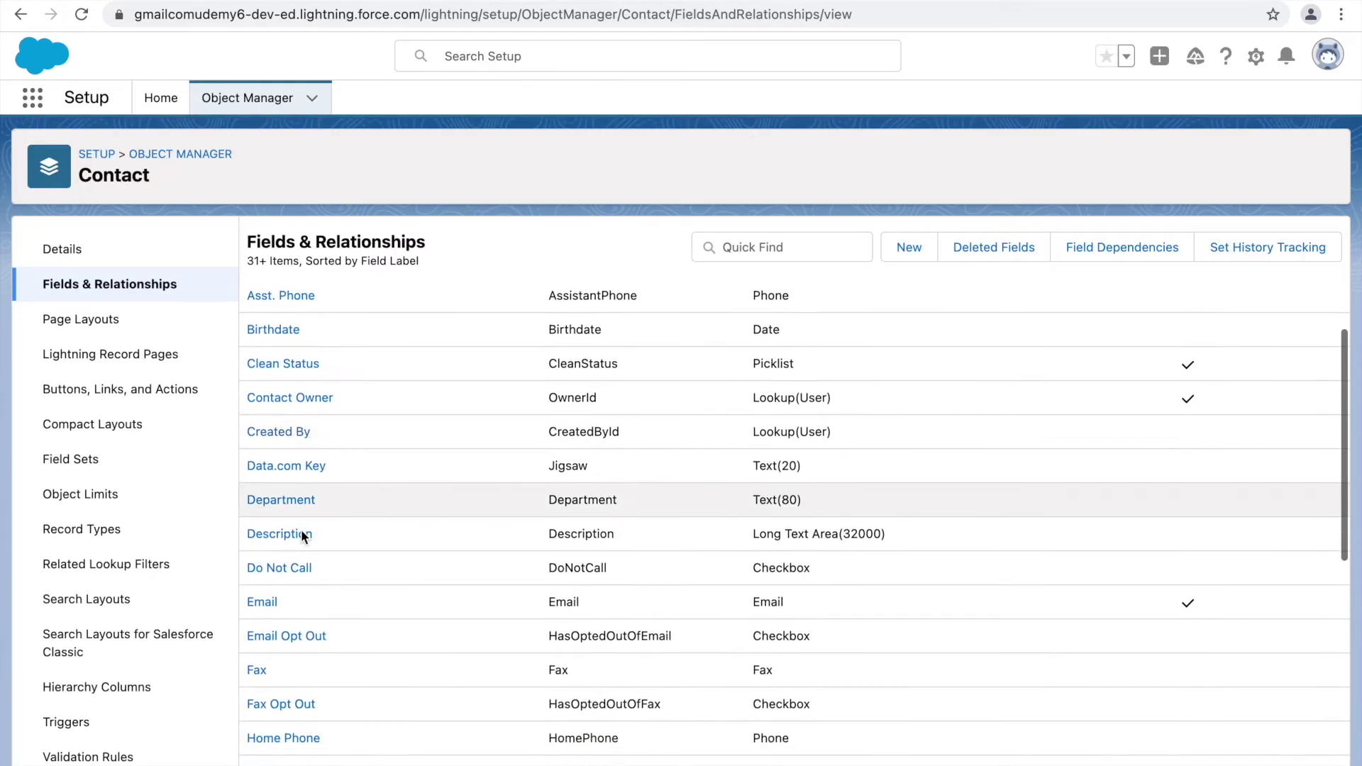
scroll(302, 537, "down", 3)
scroll(302, 536, "down", 3)
scroll(302, 537, "down", 2)
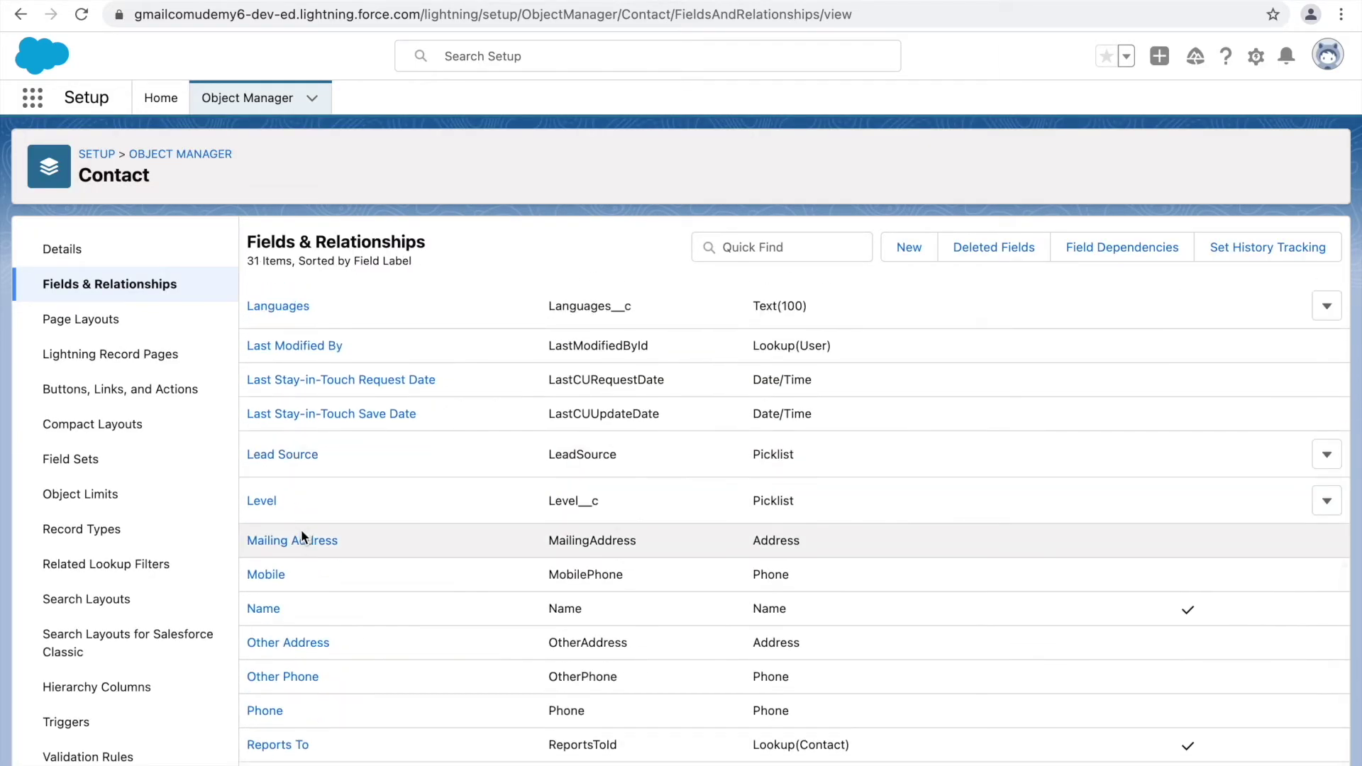
scroll(390, 454, "up", 3)
scroll(389, 453, "up", 5)
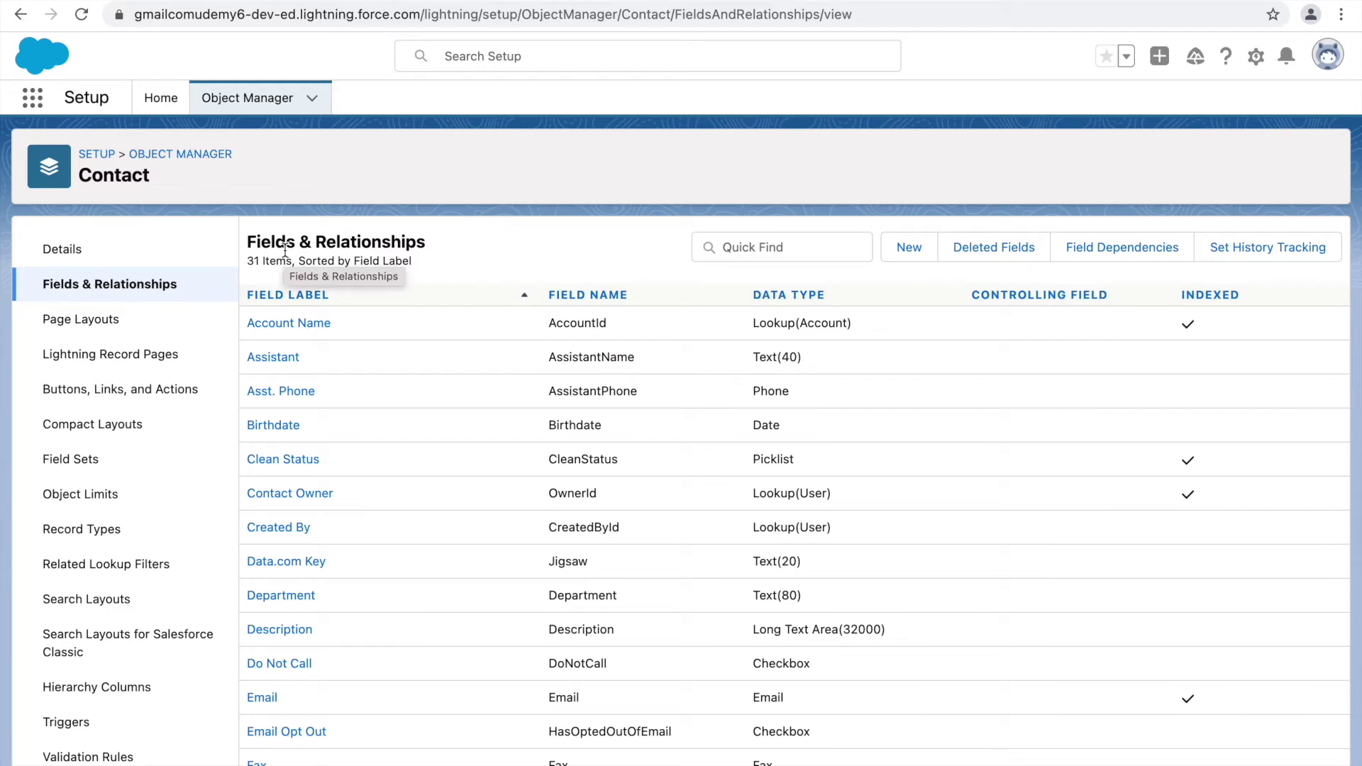
left_click(237, 104)
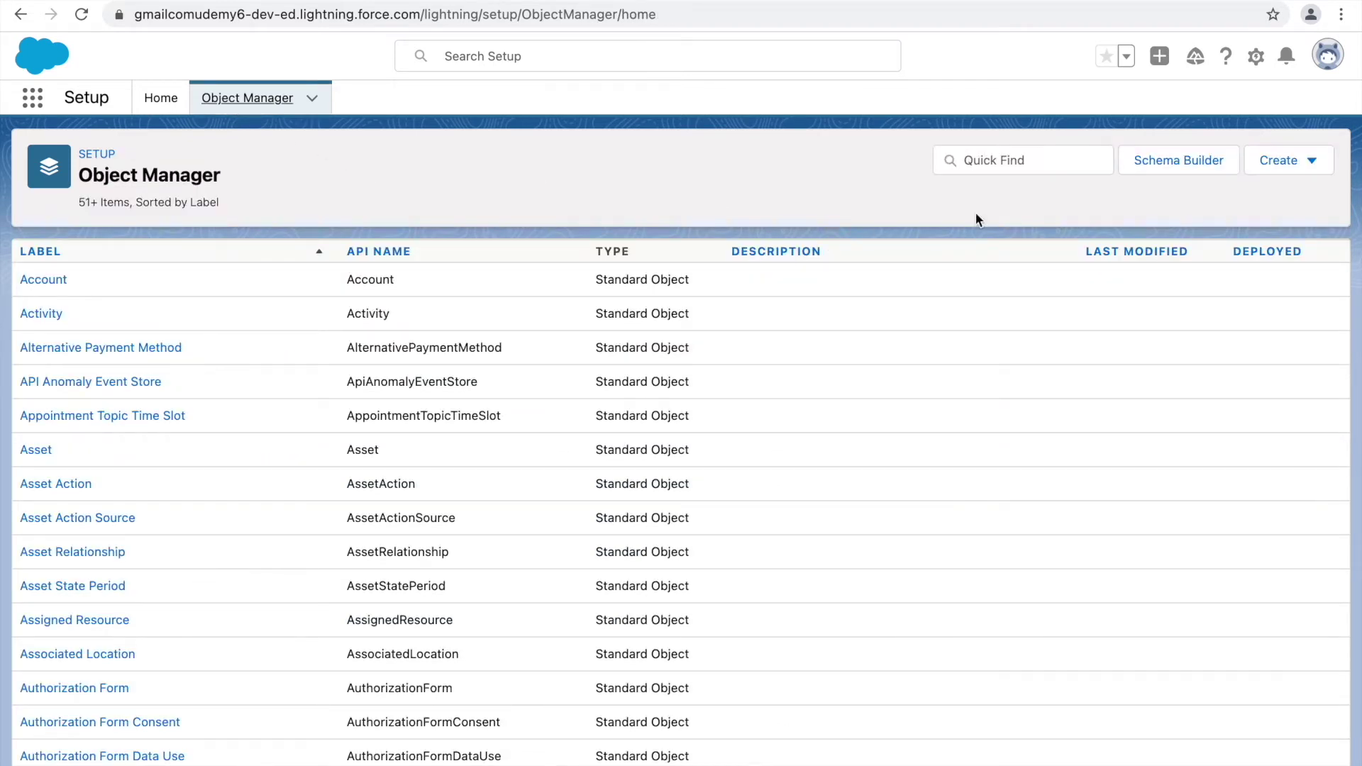
Start a new custom object labelled 'Covid Count' with plural 'Covid Counts'.
left_click(1279, 163)
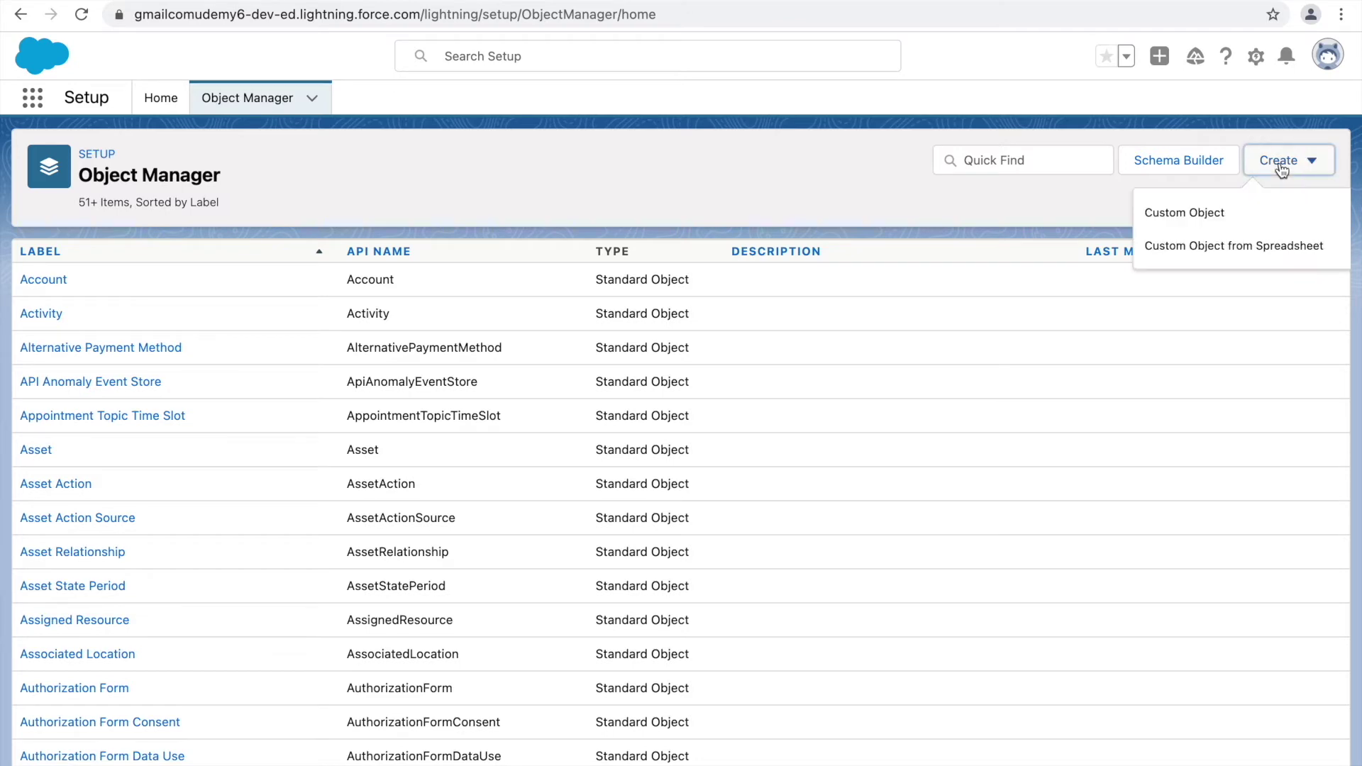
left_click(1180, 216)
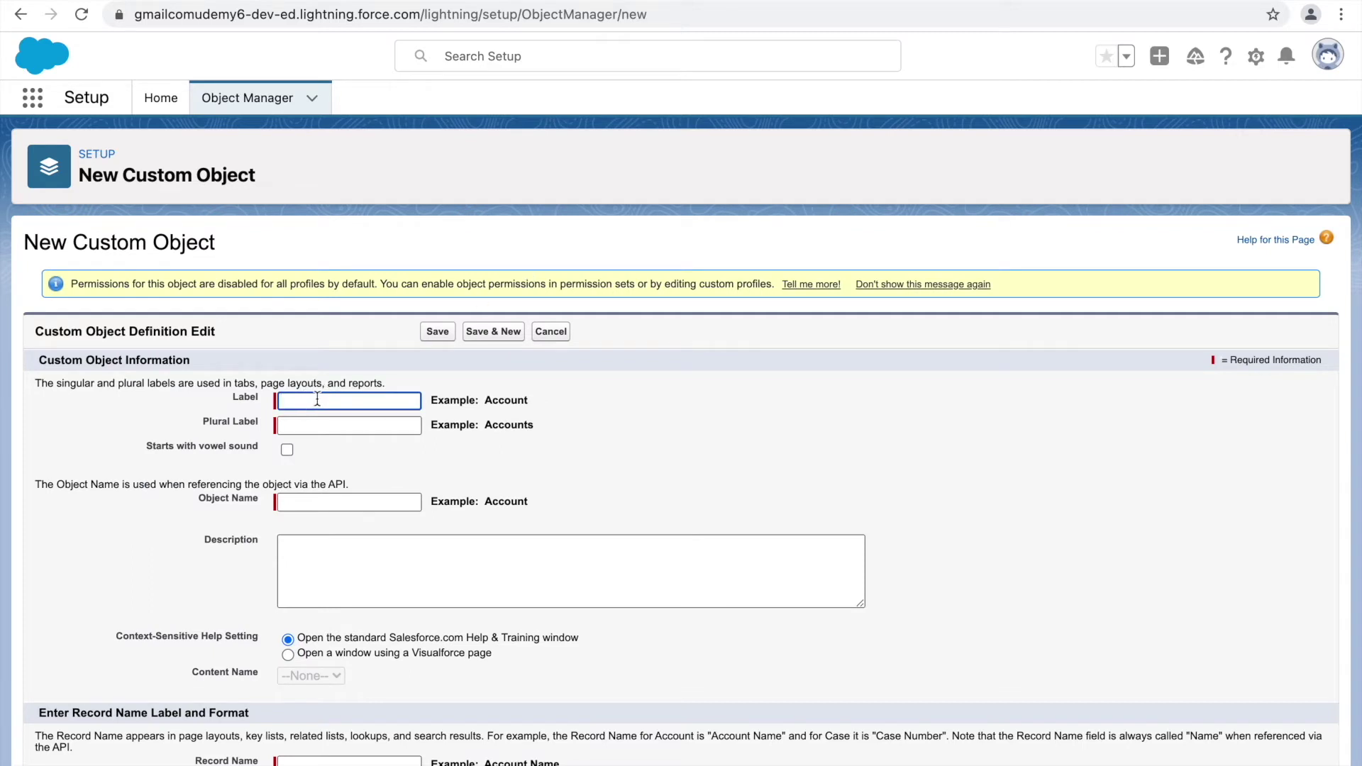
type("Covid Coun")
type("t")
key("Tab")
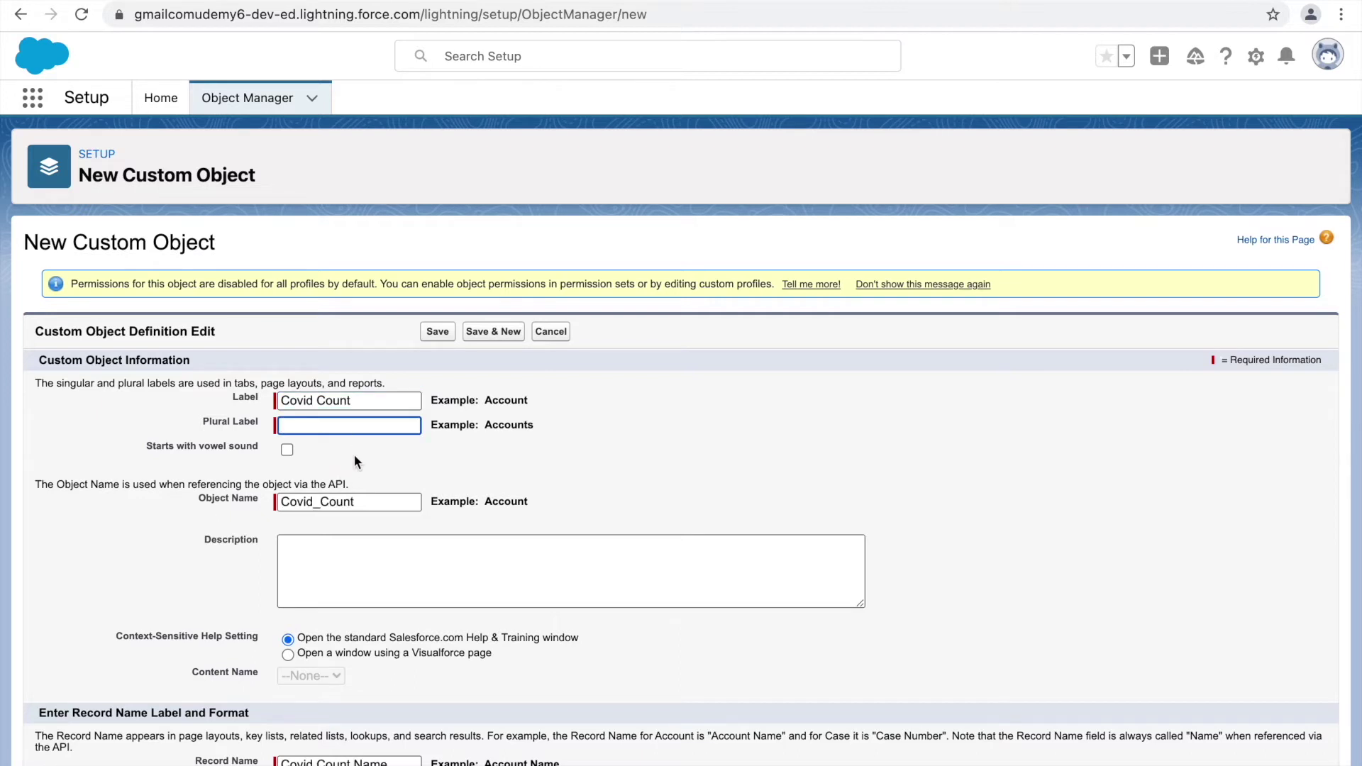
type("Covid Count")
type("s")
left_click(600, 457)
Review the label, plural label and auto-filled object name Covid_Count.
scroll(469, 482, "down", 3)
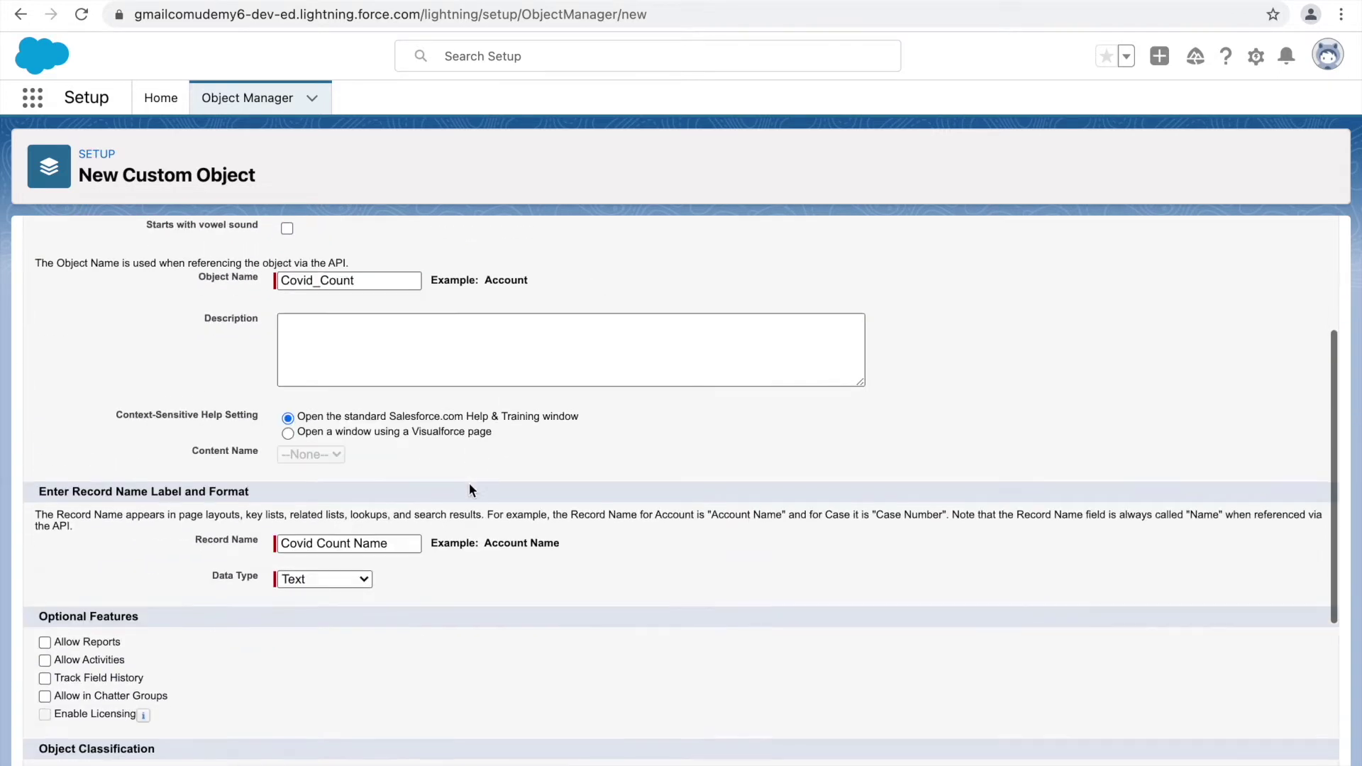
scroll(453, 322, "up", 4)
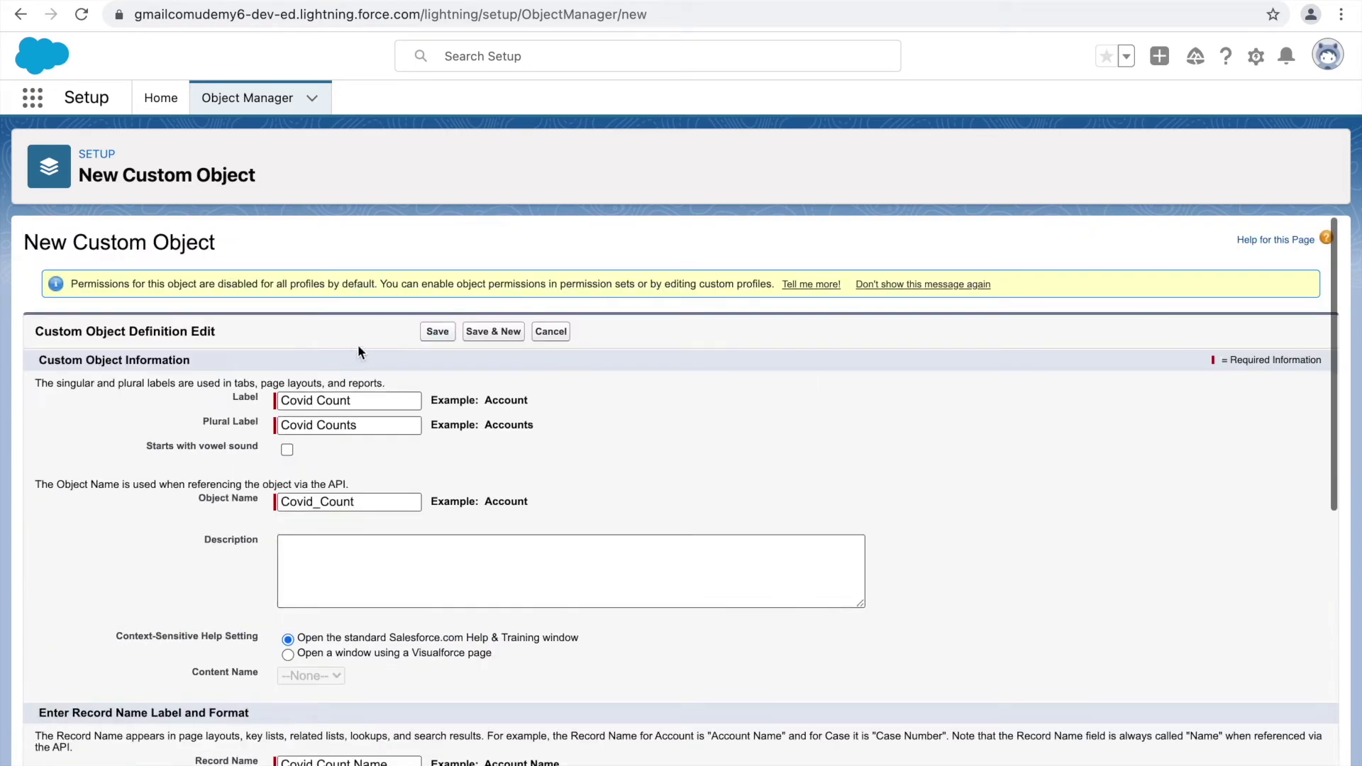
left_click_drag(361, 399, 266, 399)
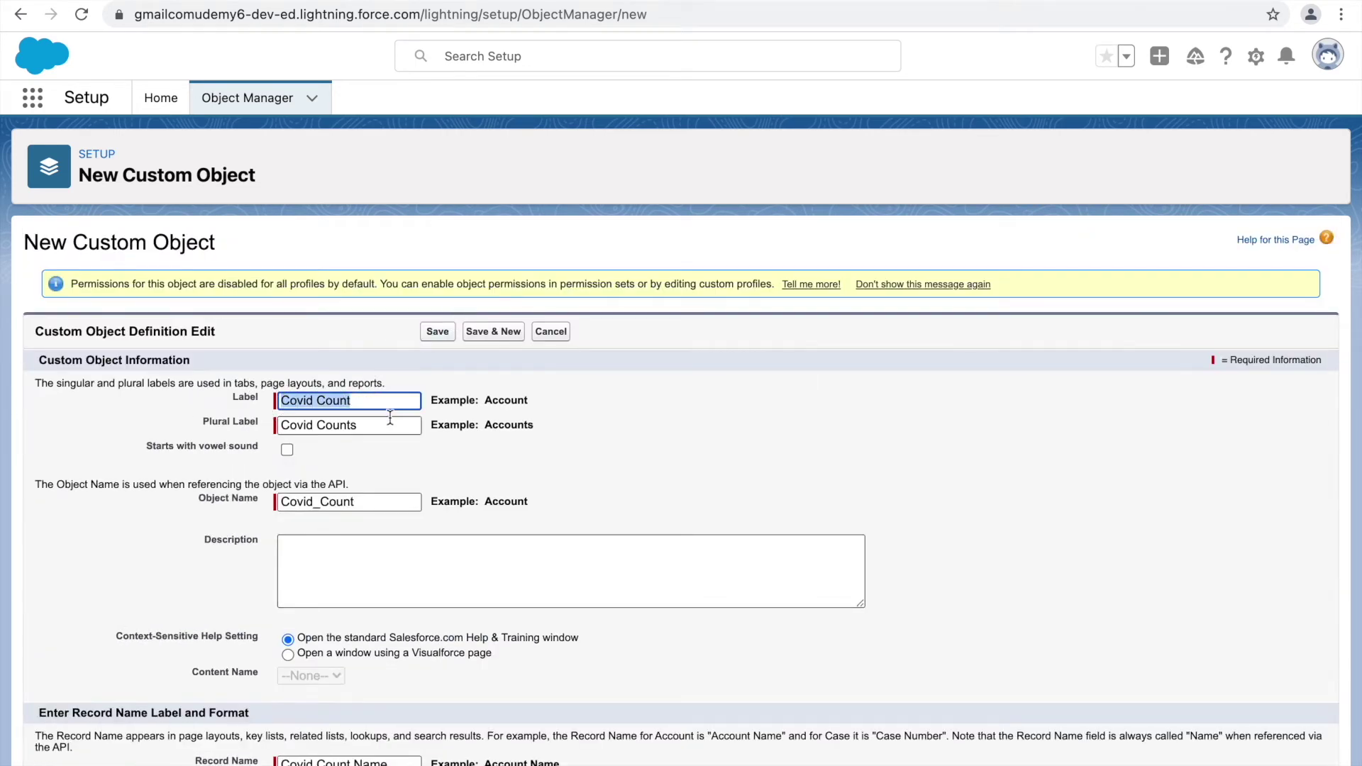
left_click_drag(374, 425, 274, 426)
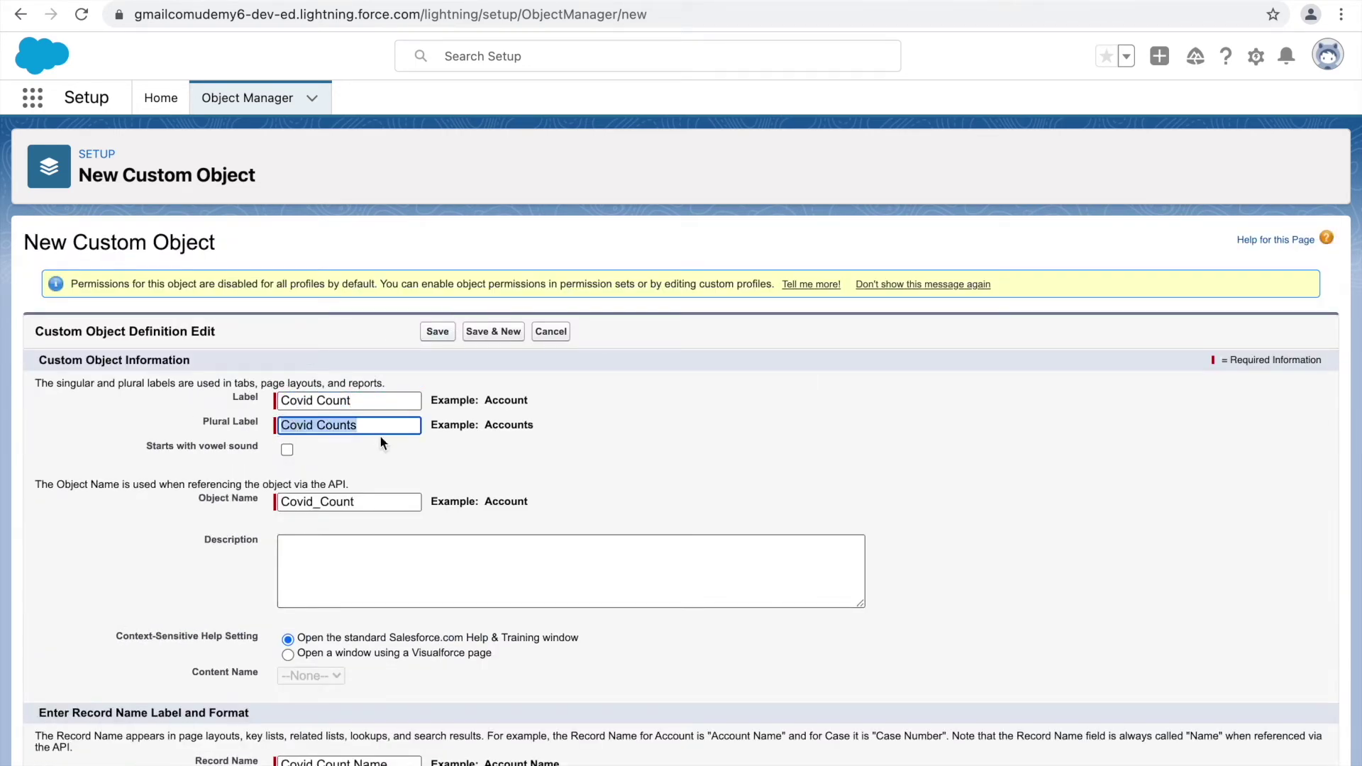
left_click(317, 445)
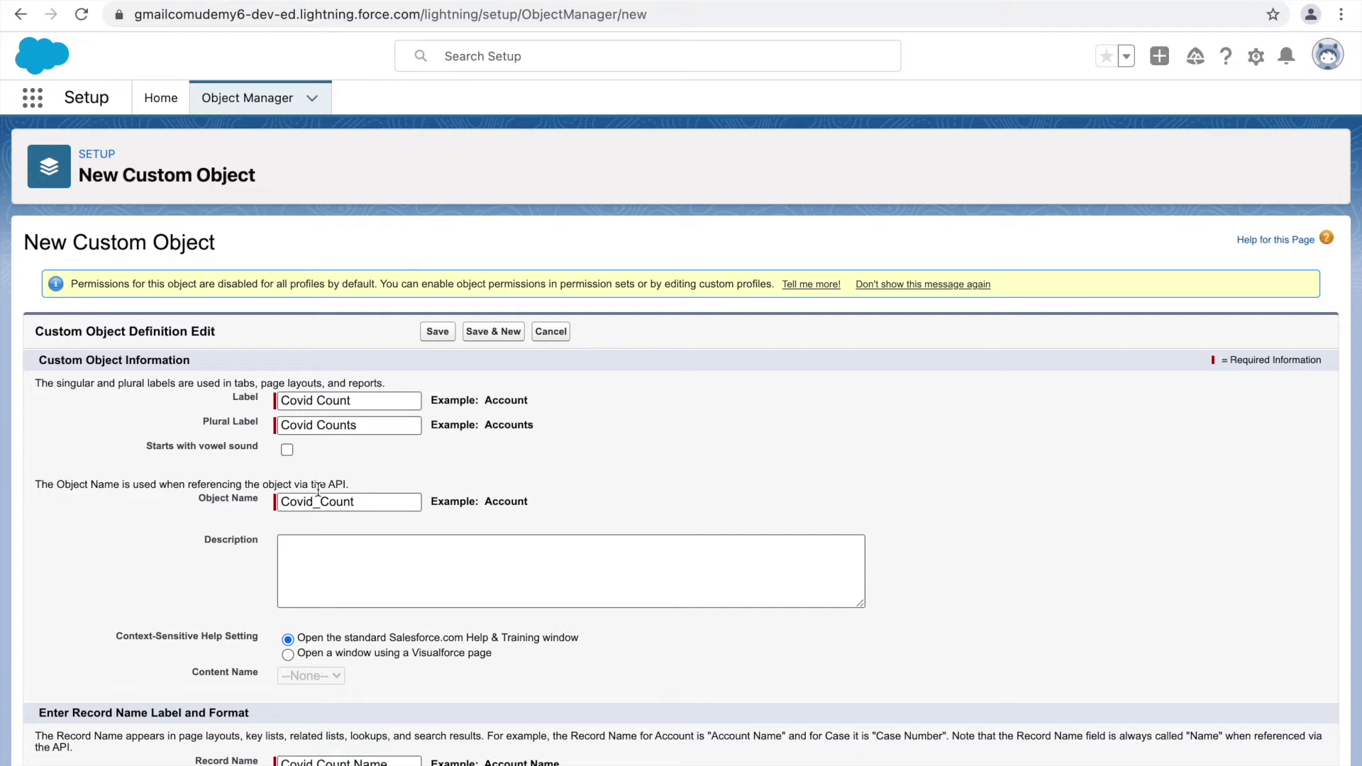
left_click_drag(358, 501, 273, 509)
left_click(555, 514)
double_click(493, 501)
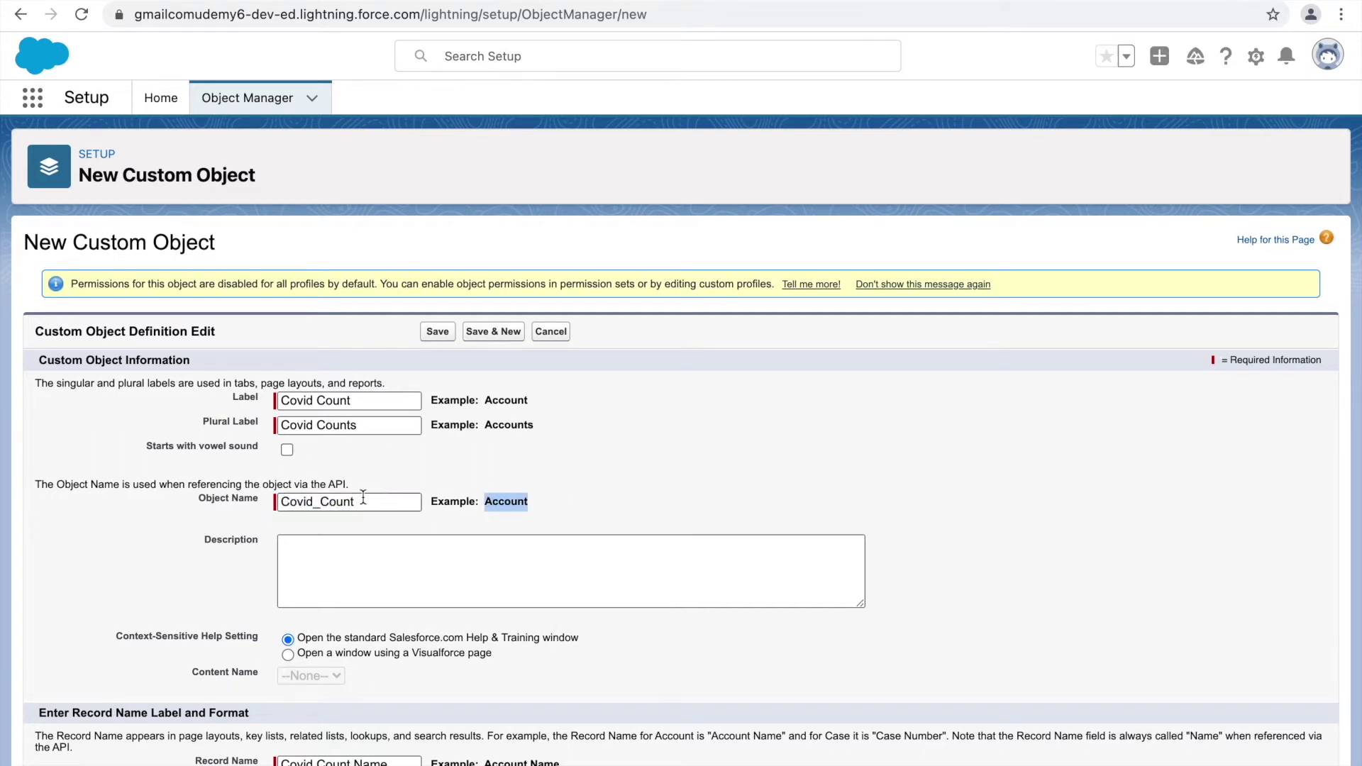
left_click(411, 502)
left_click_drag(369, 501, 268, 505)
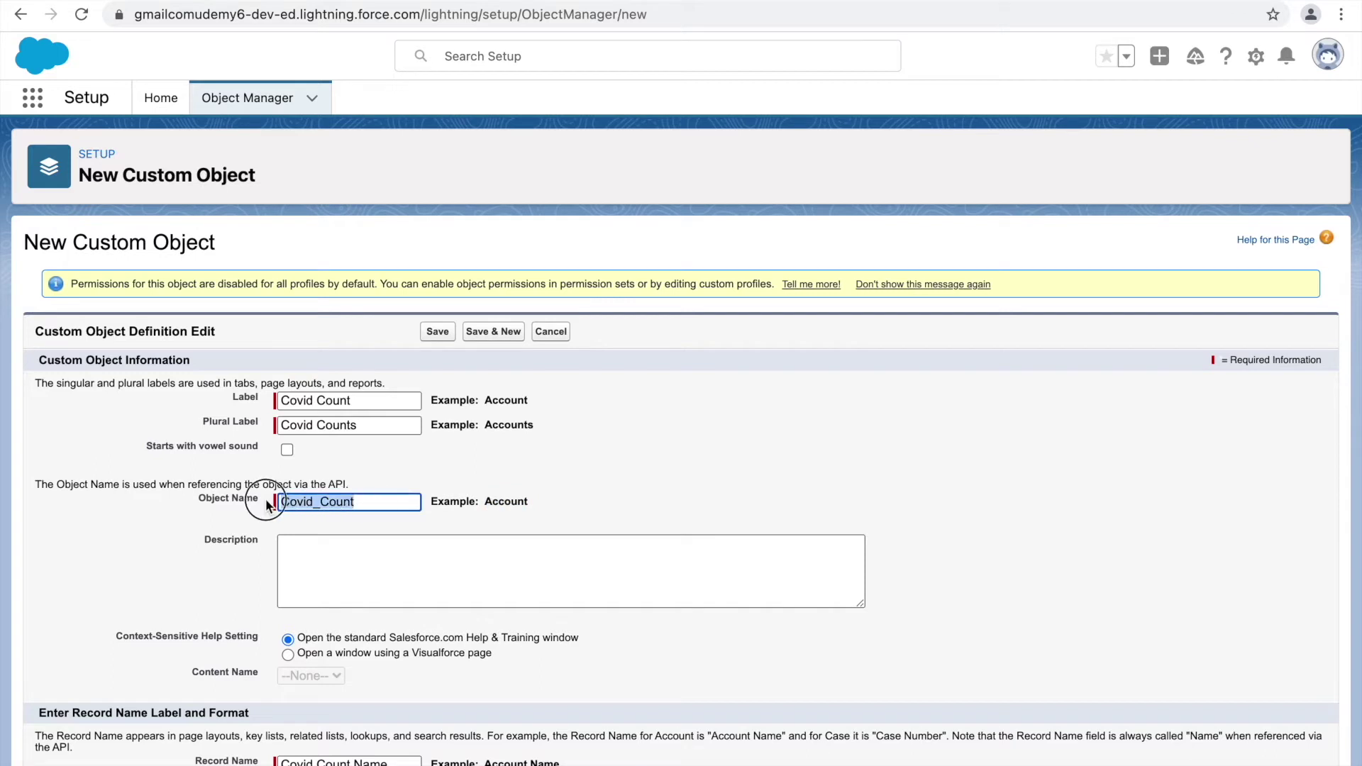
left_click(378, 502)
scroll(384, 544, "down", 3)
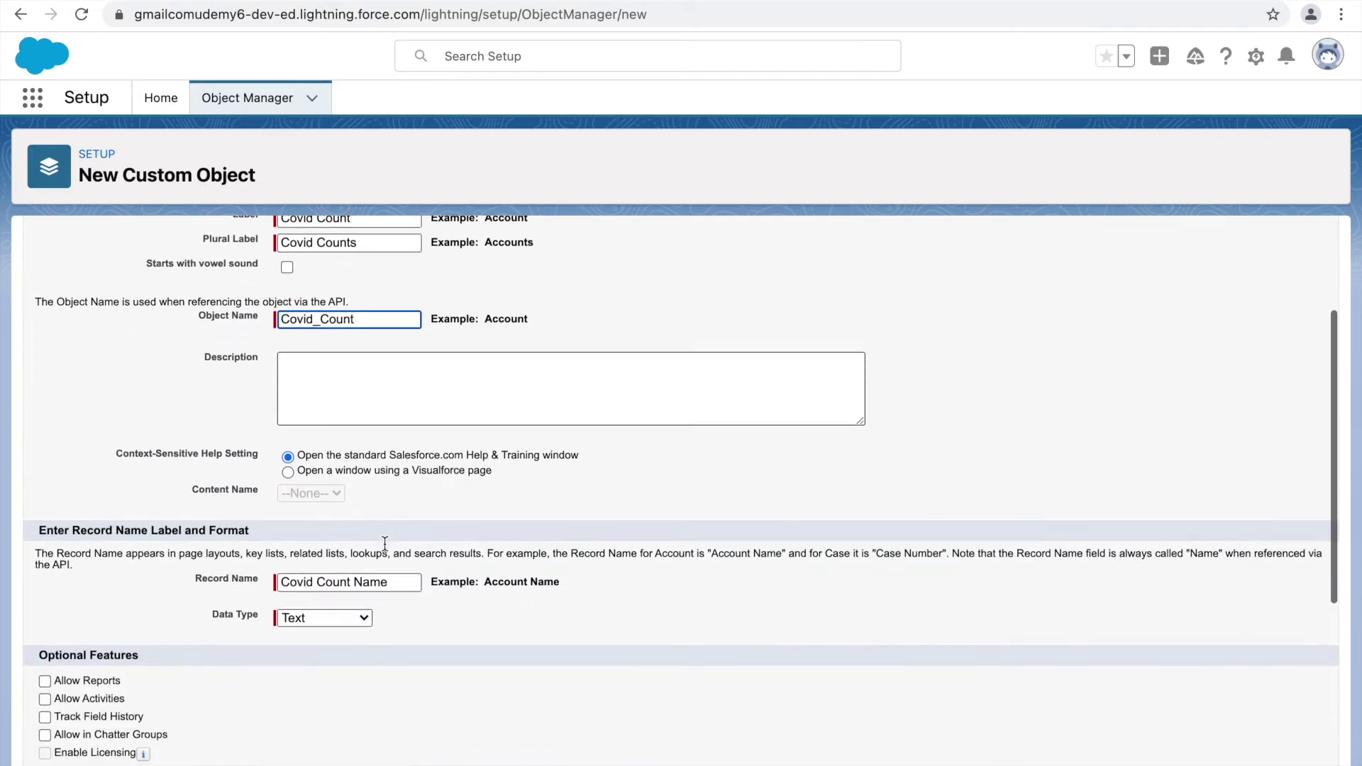
scroll(284, 496, "down", 1)
scroll(212, 468, "down", 1)
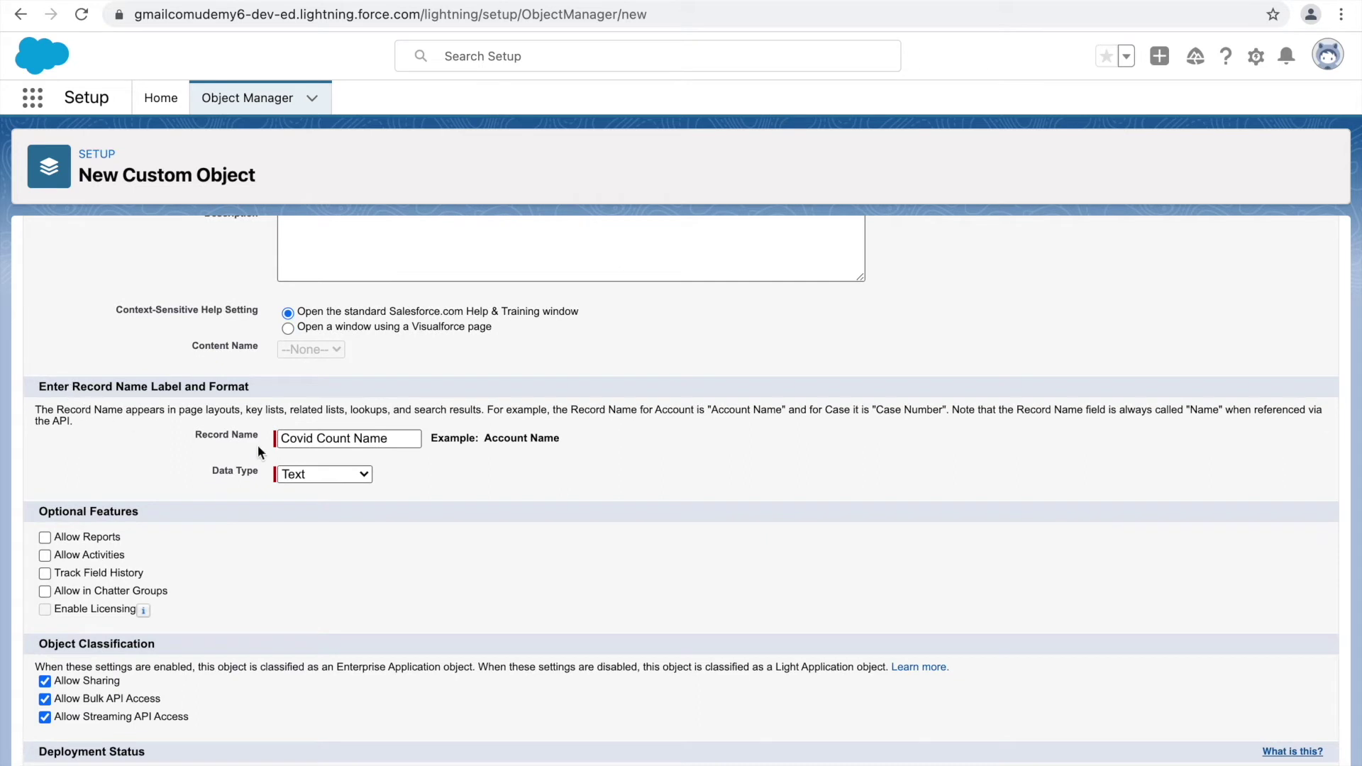
left_click(344, 473)
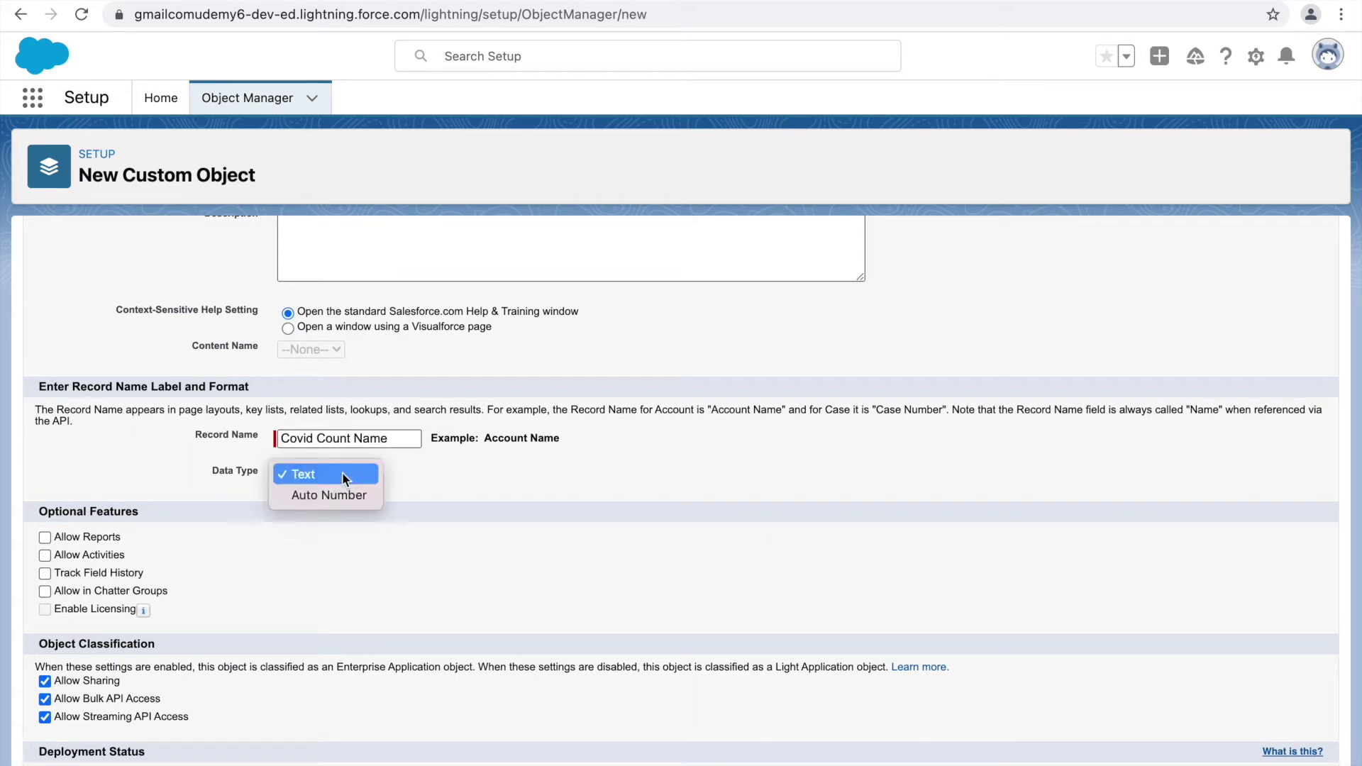
left_click(195, 476)
left_click(306, 479)
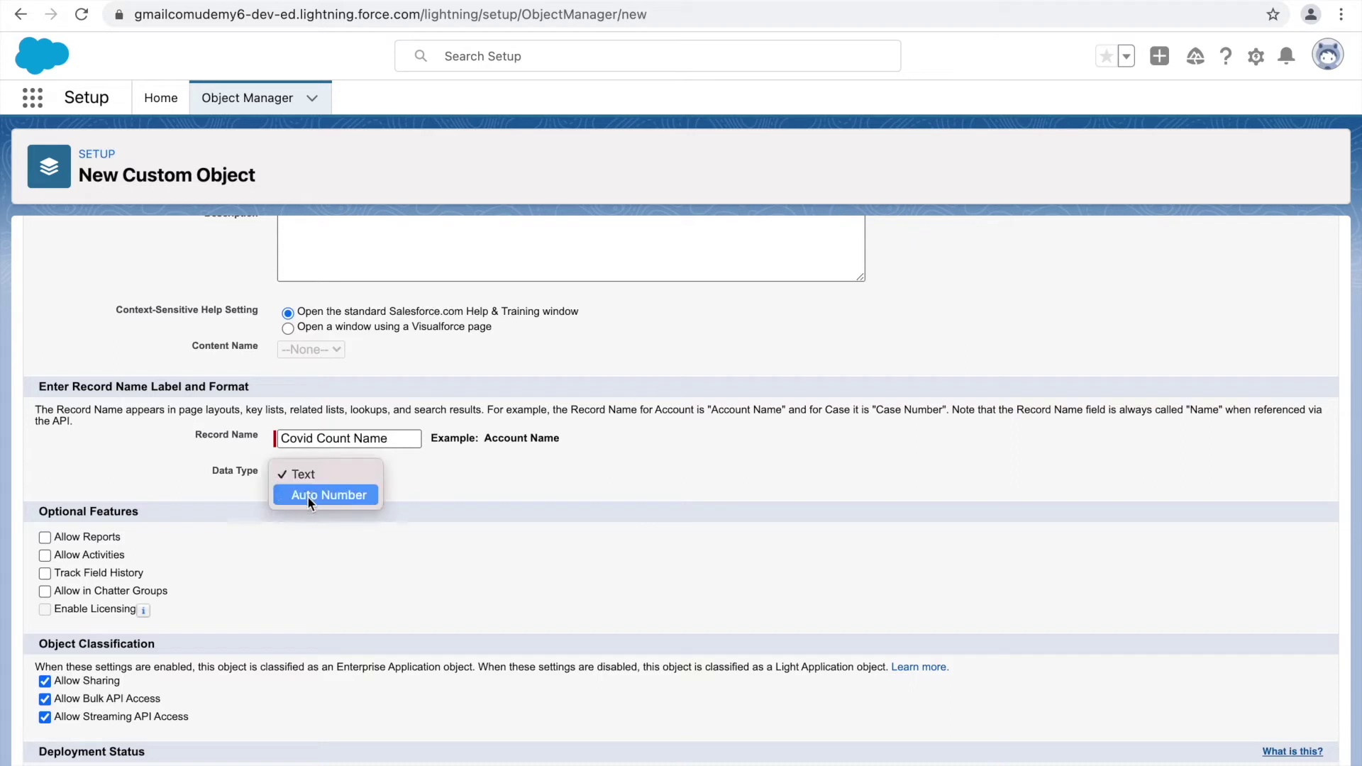
left_click(149, 483)
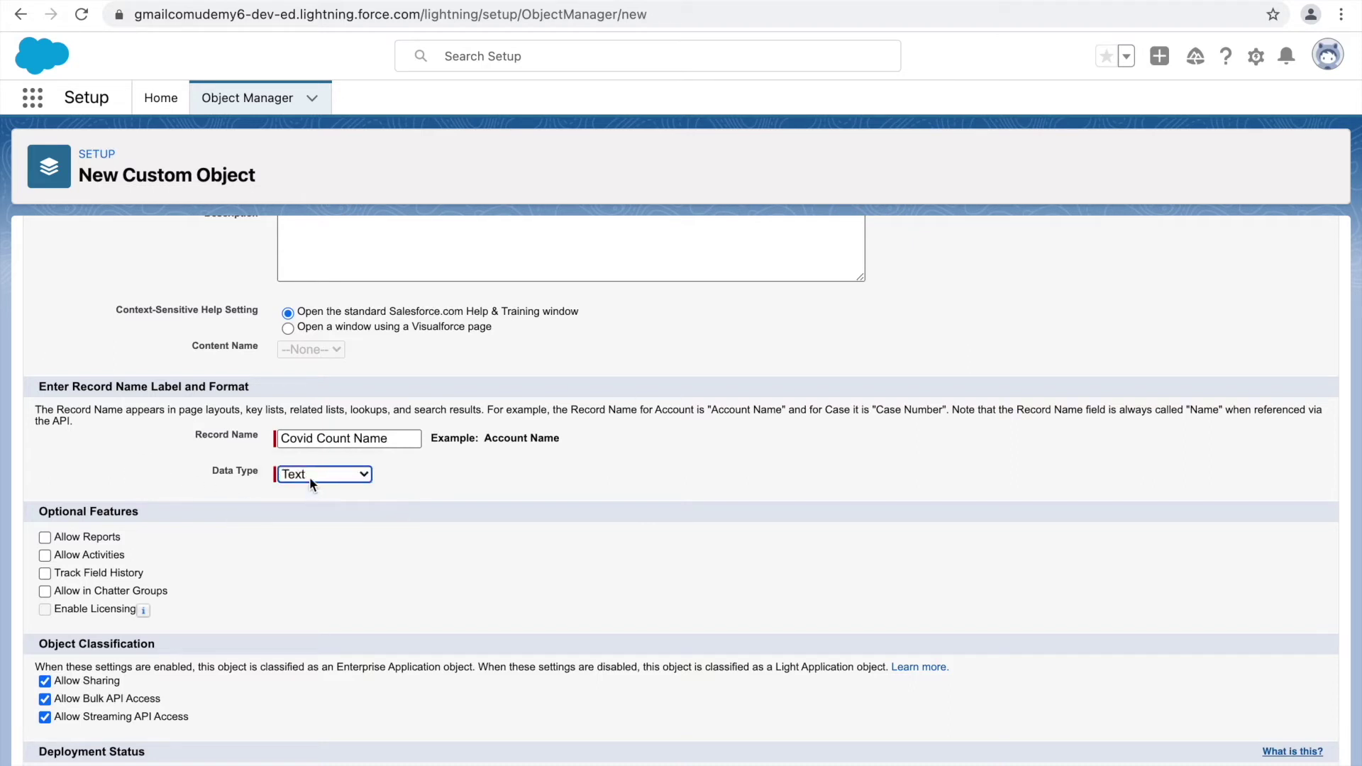
scroll(444, 464, "up", 1)
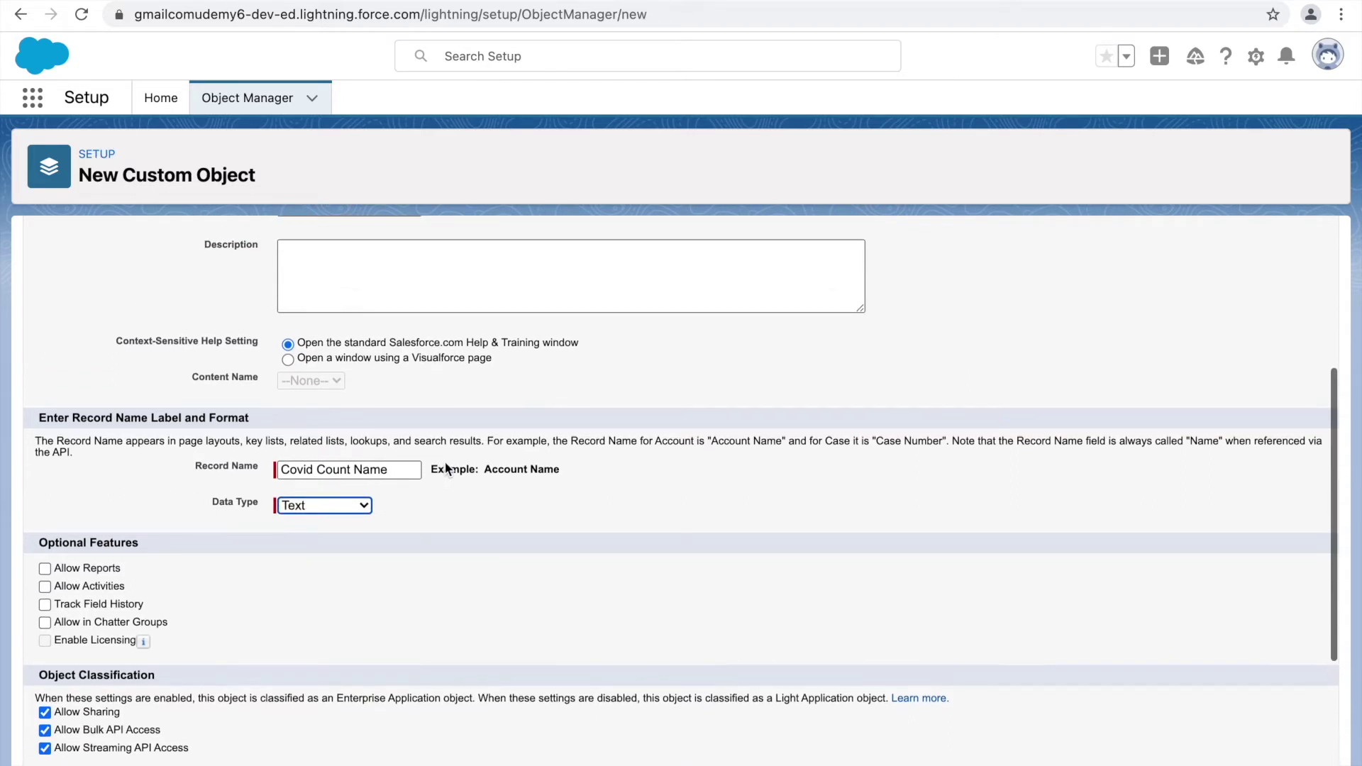
scroll(461, 399, "up", 1)
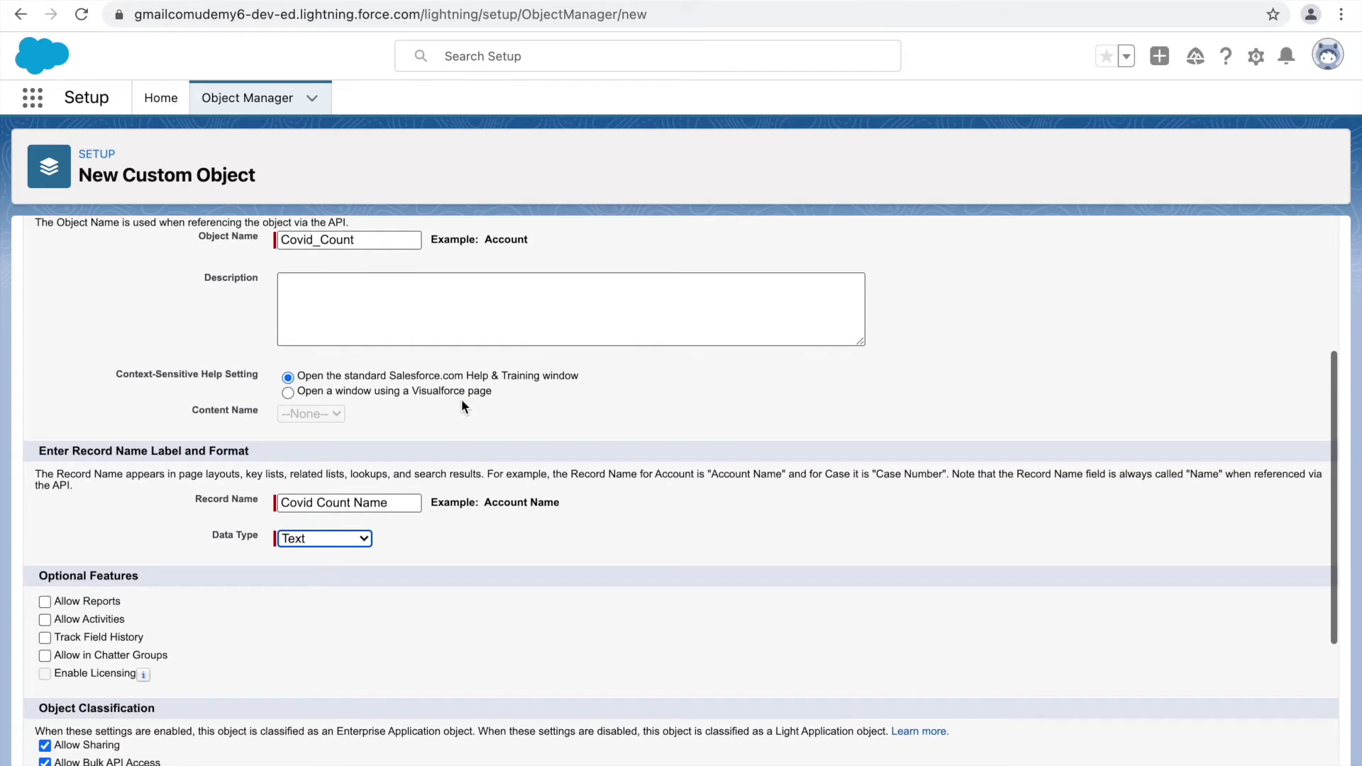
scroll(461, 399, "up", 1)
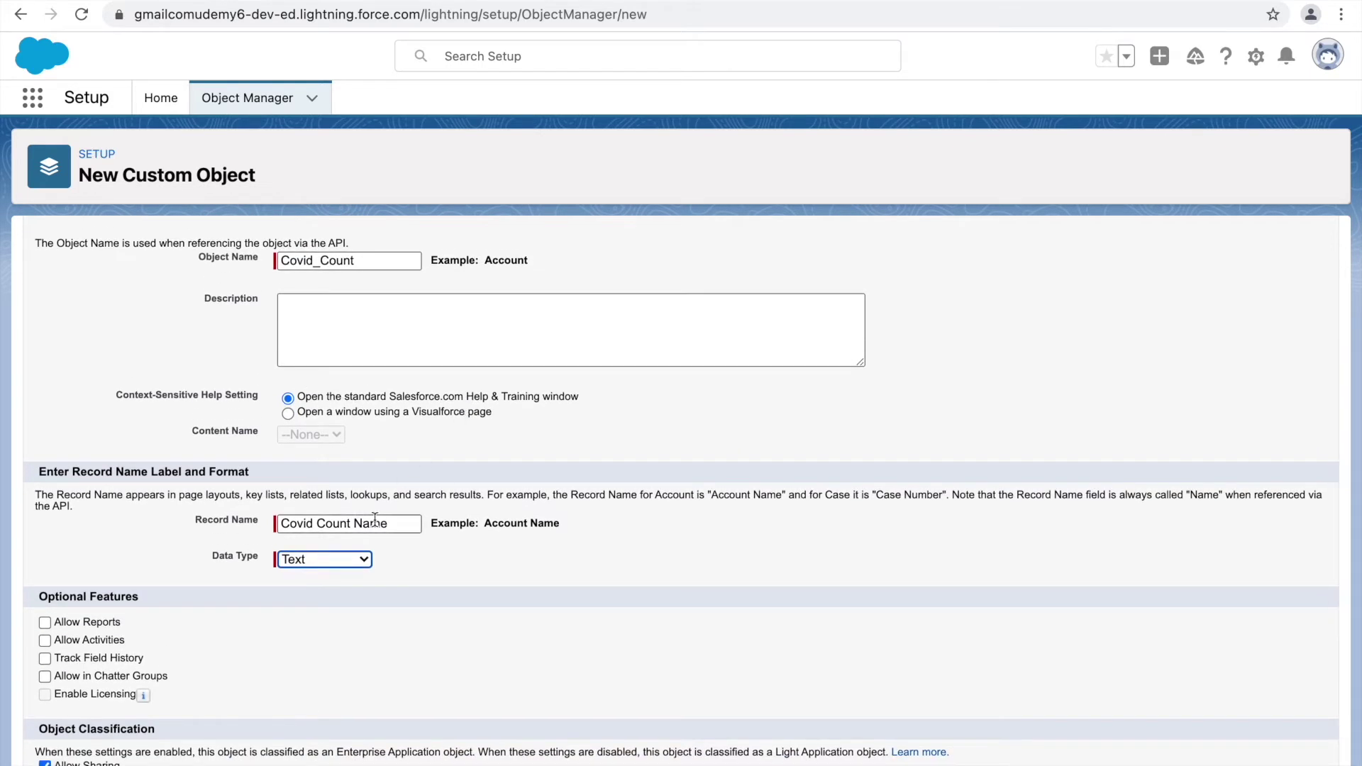
left_click(388, 523)
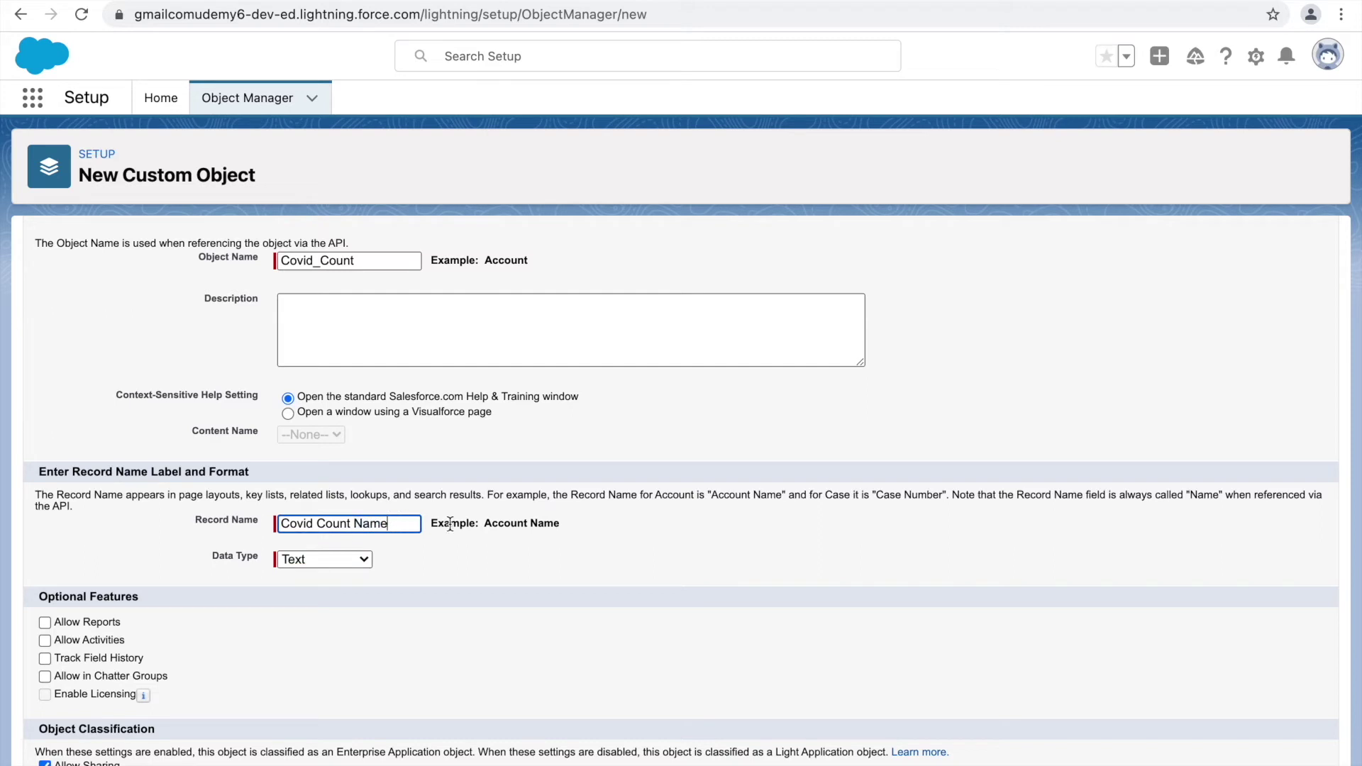
left_click_drag(483, 524, 568, 523)
left_click(597, 531)
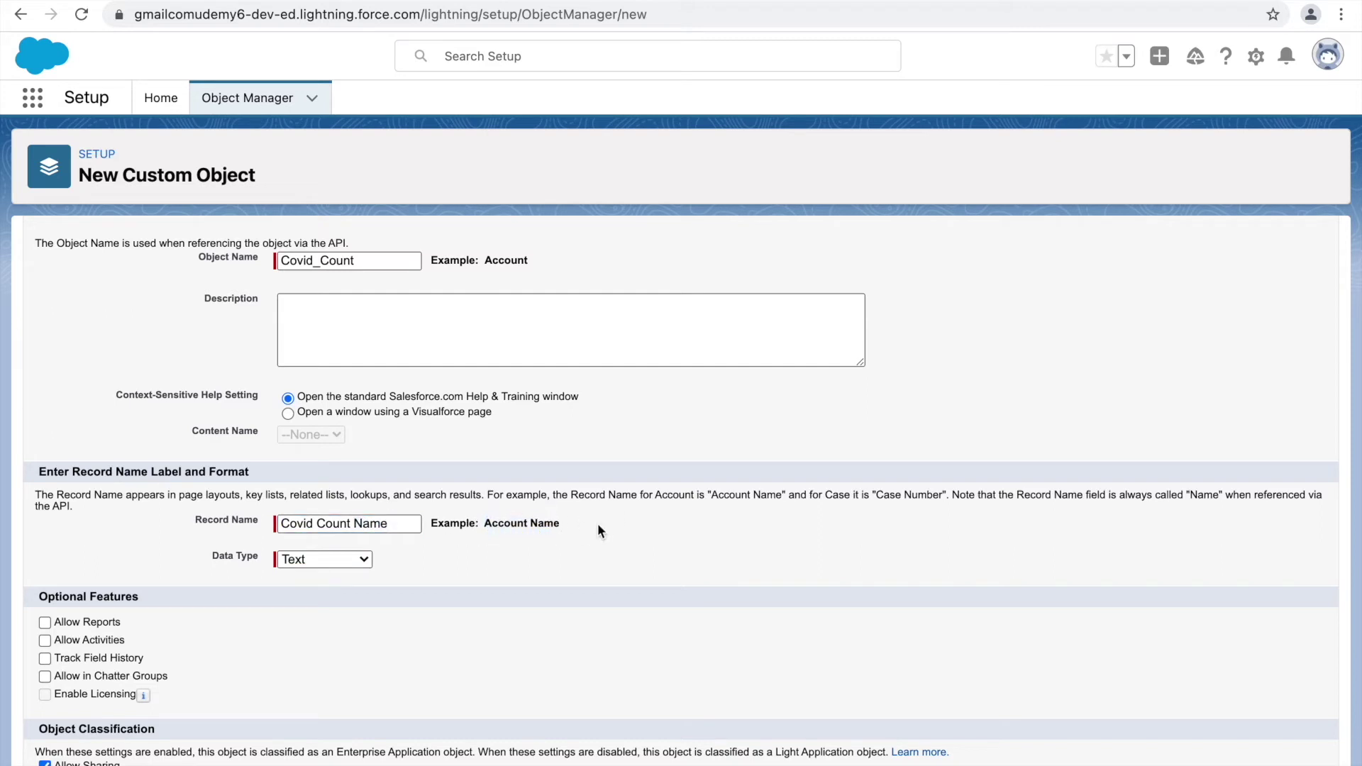
left_click_drag(419, 523, 258, 527)
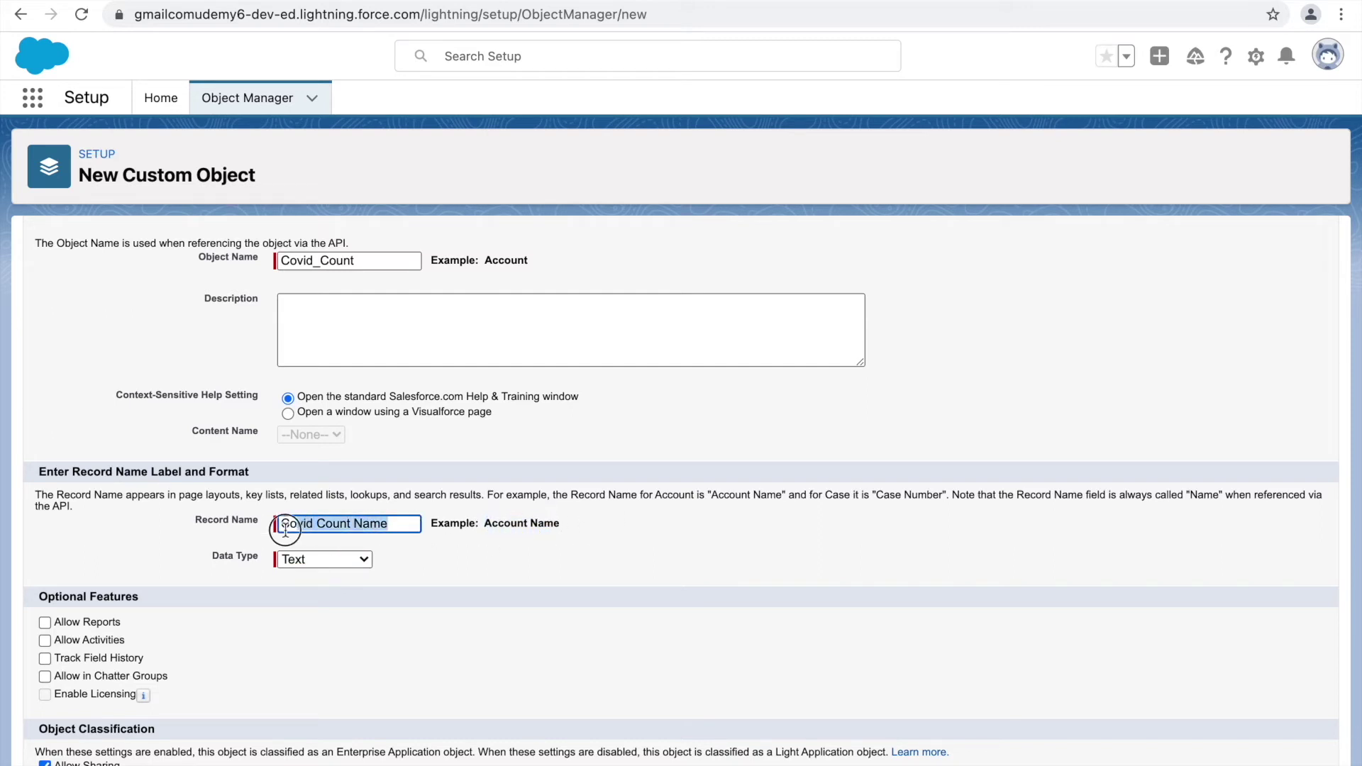
left_click(481, 533)
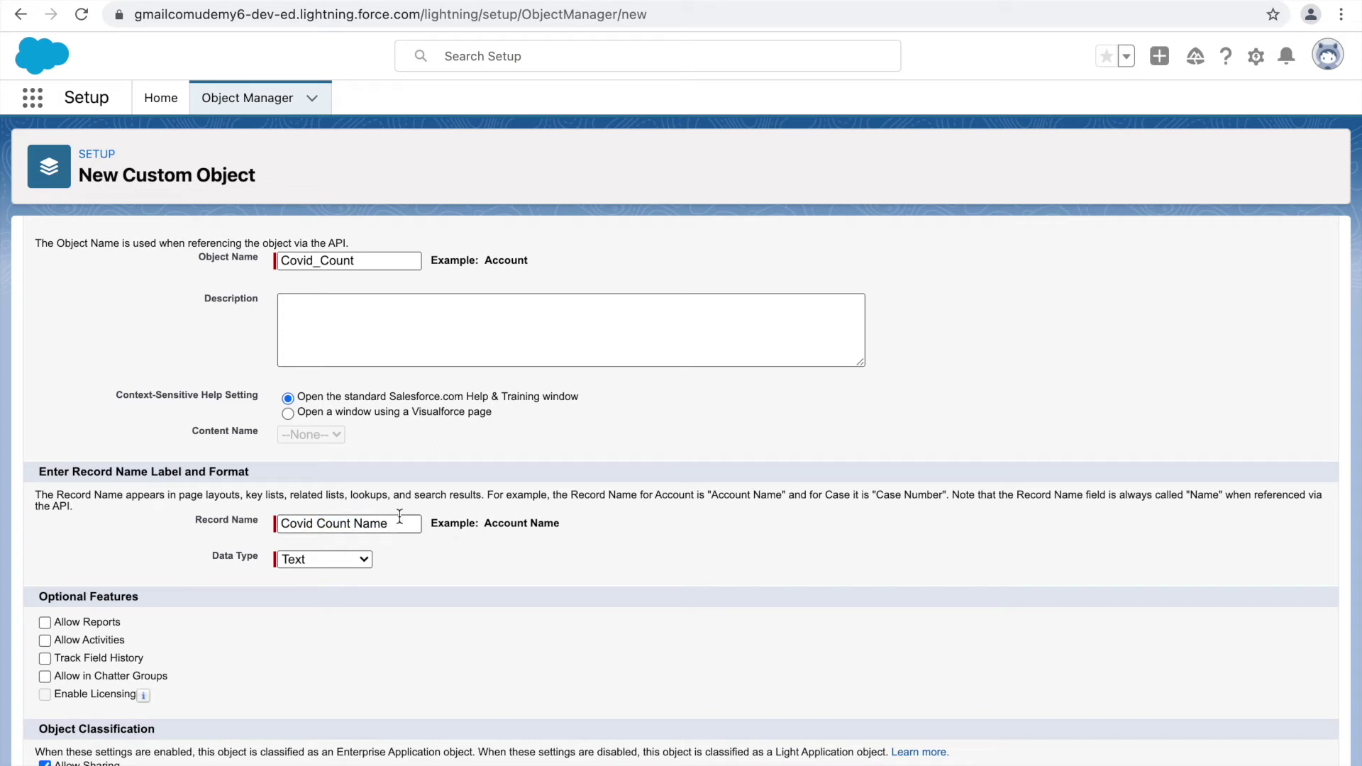
left_click(334, 561)
Make the record name an Auto Number and begin its display format with 'CC'.
left_click(326, 559)
left_click(309, 573)
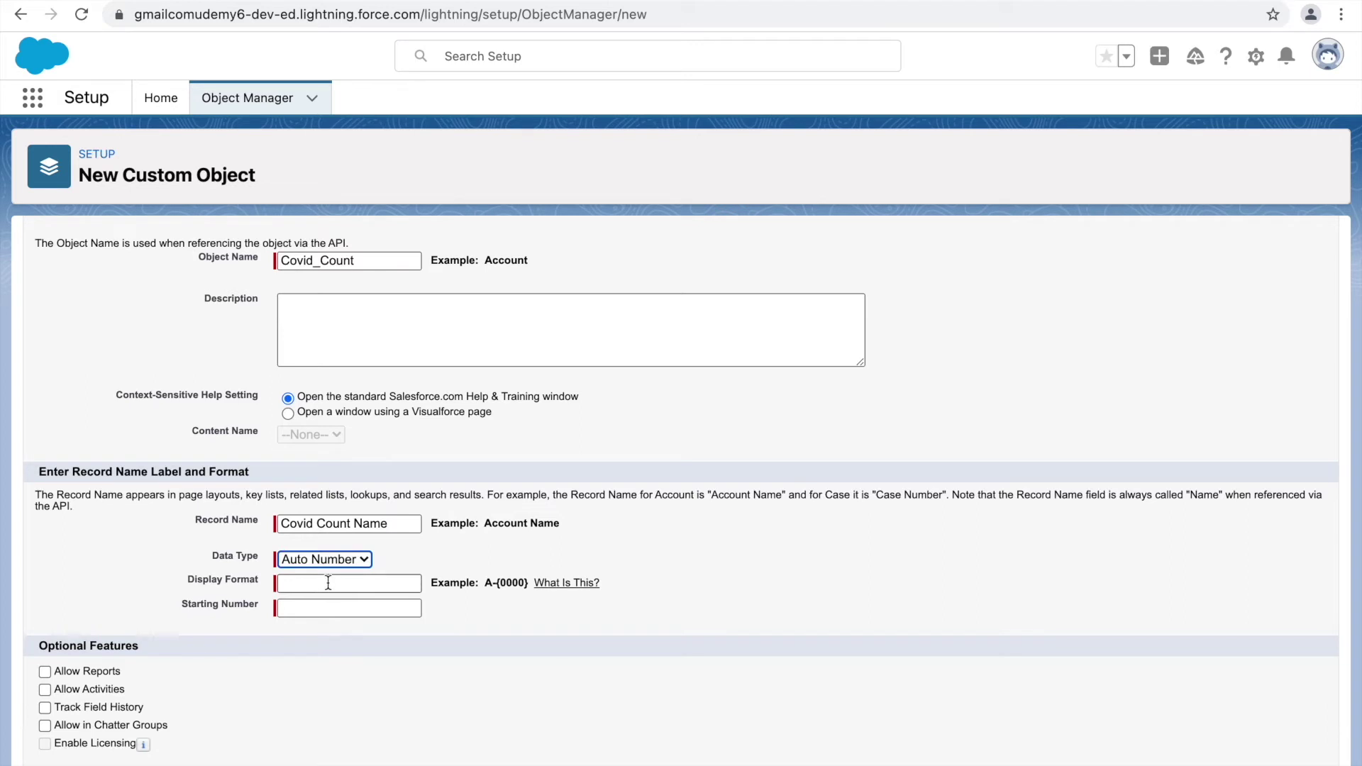
left_click(328, 582)
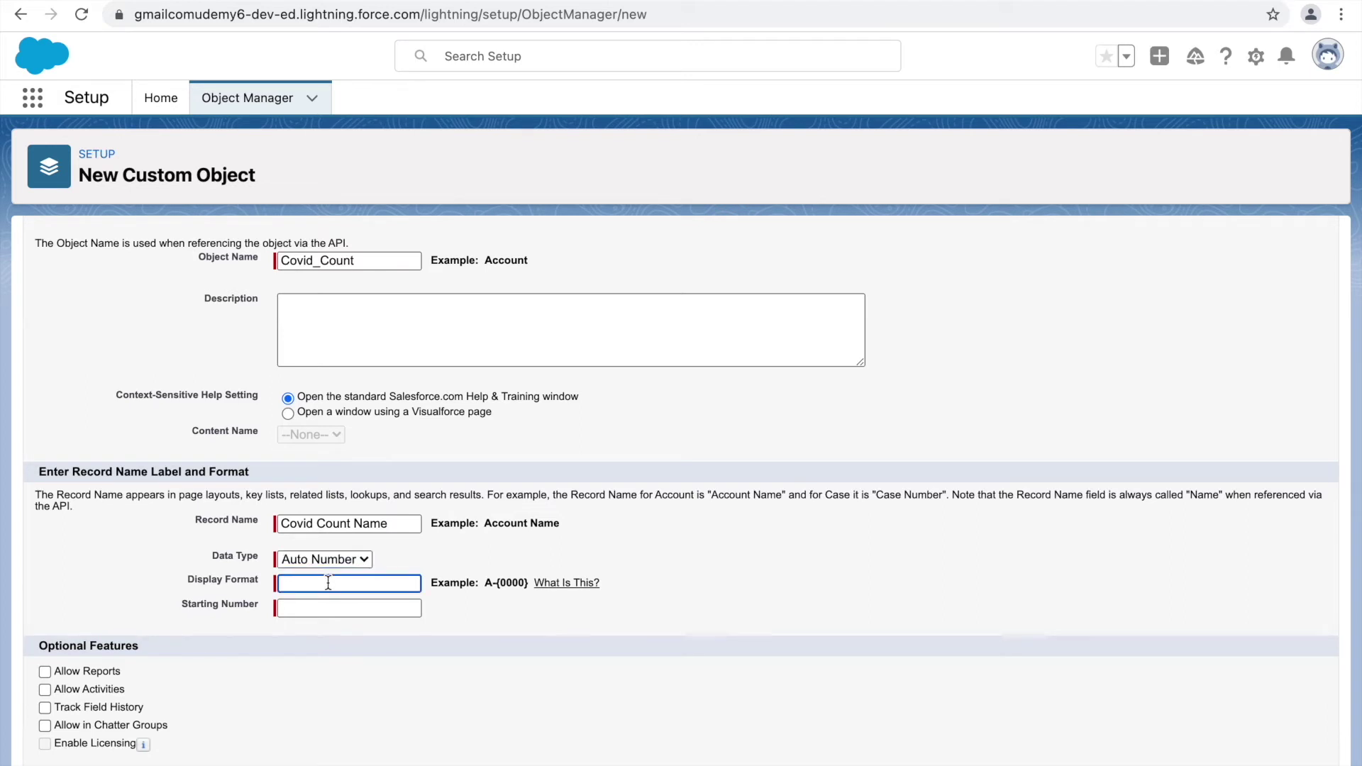
type("CC")
left_click_drag(487, 582, 520, 584)
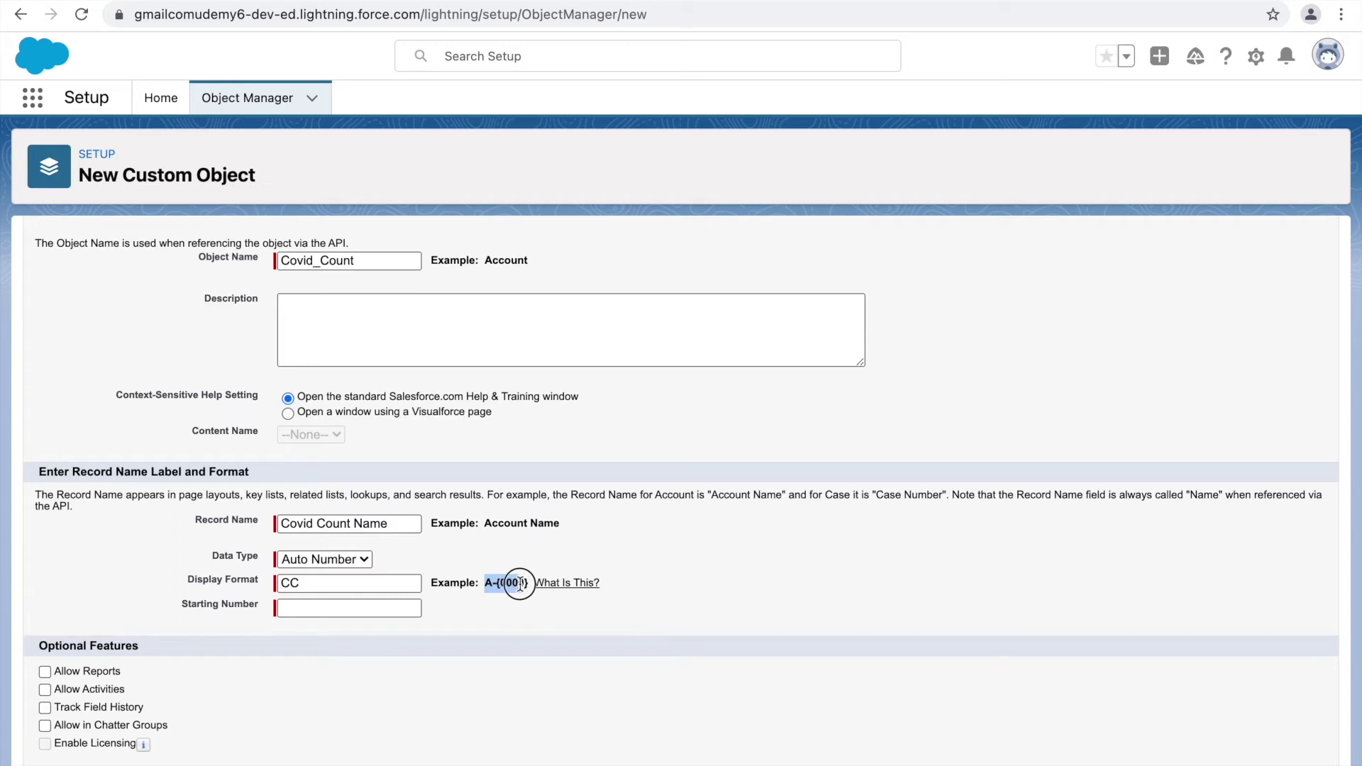
left_click(308, 582)
double_click(328, 529)
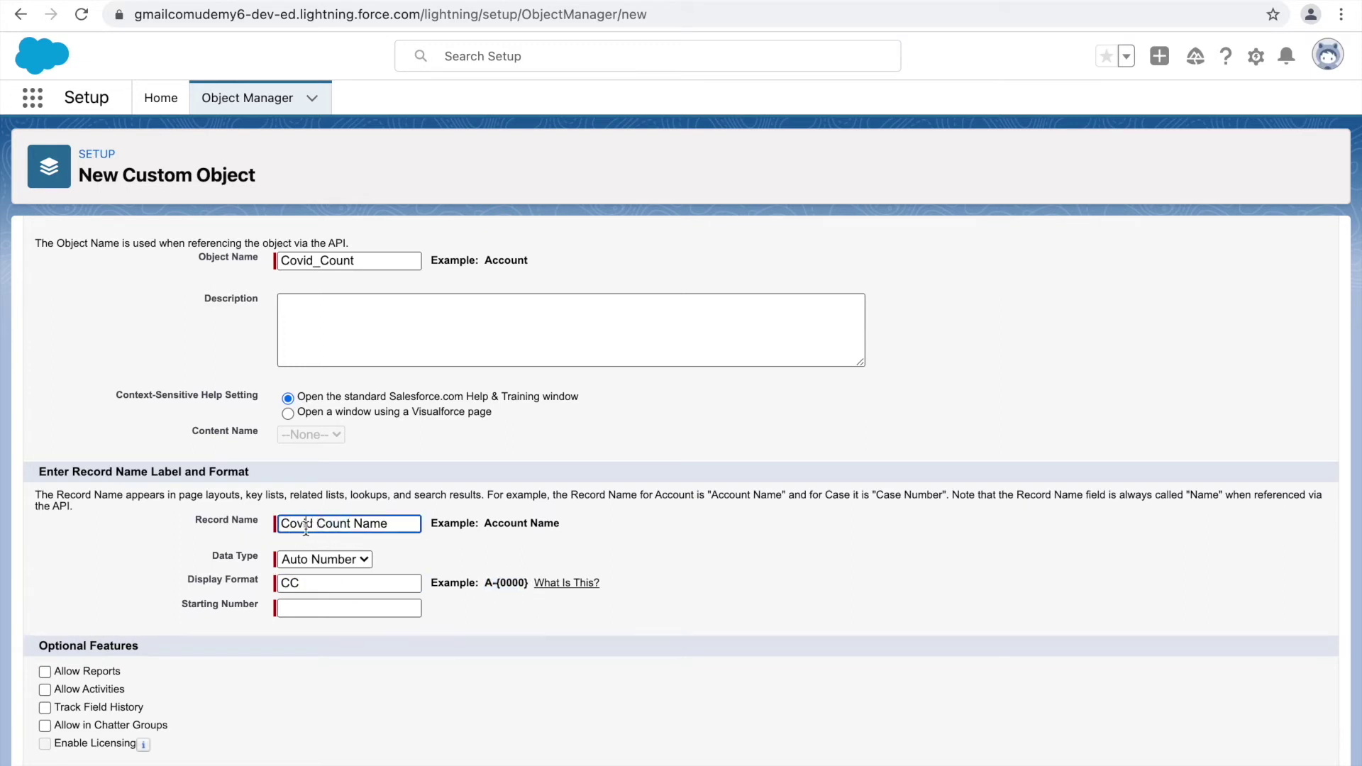
double_click(305, 523)
left_click(312, 582)
Complete the display format as CC-{0000} with starting number 1.
type("-")
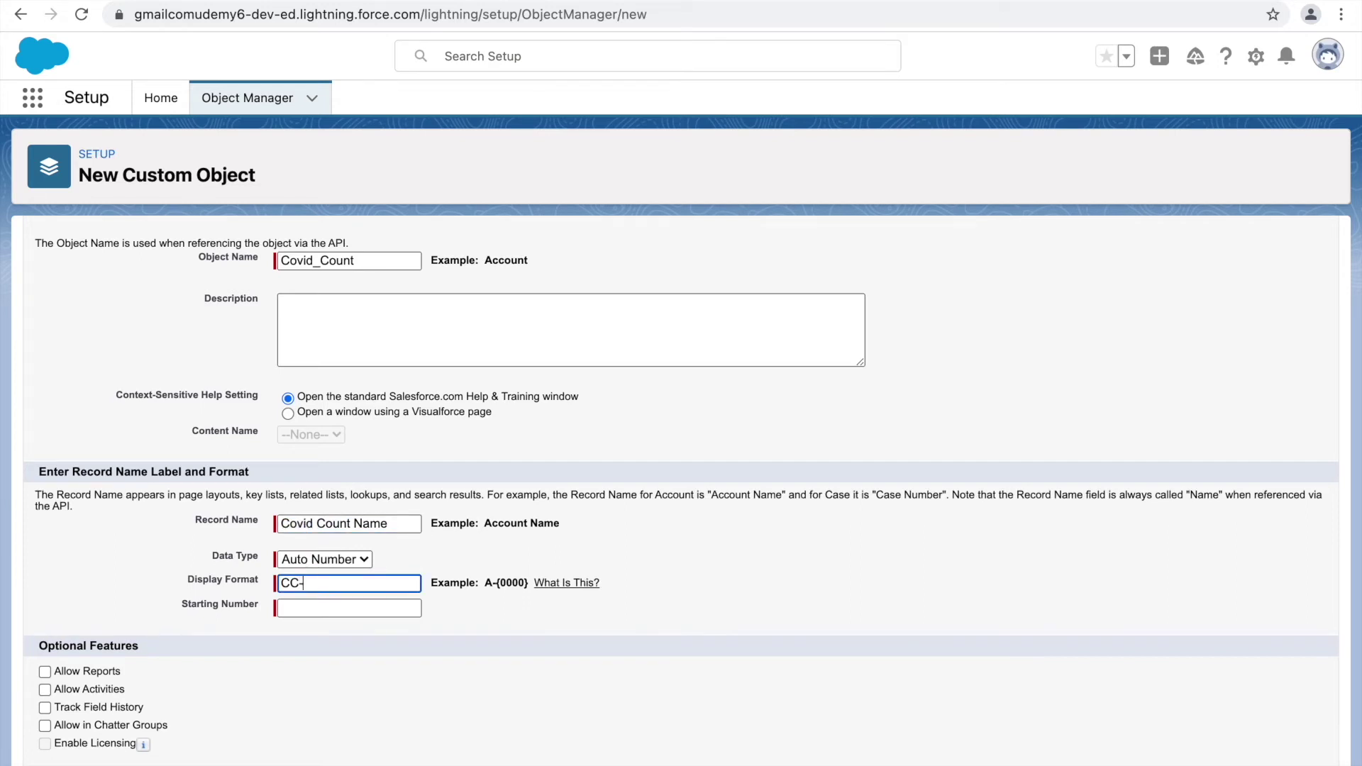
type("{0000")
type("}")
key("Tab")
type("1")
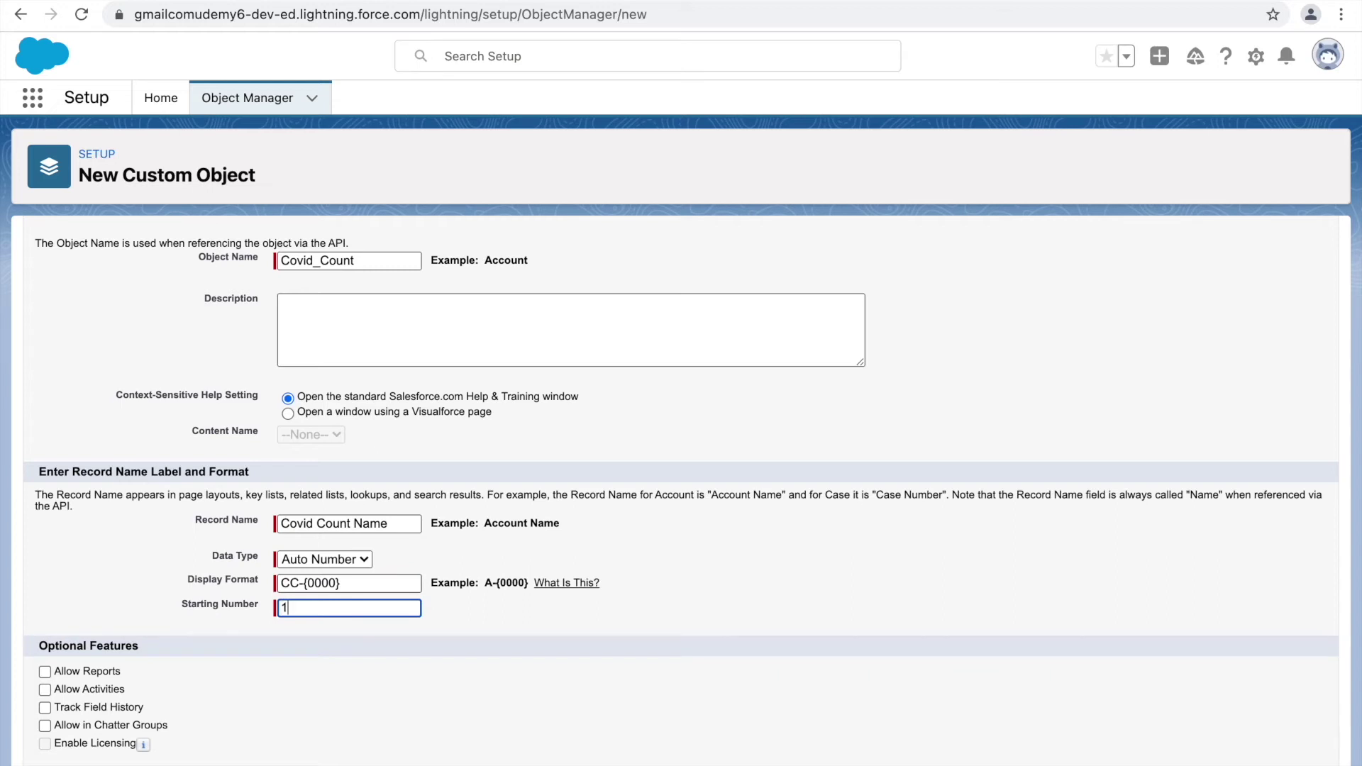
left_click(772, 583)
scroll(672, 572, "down", 2)
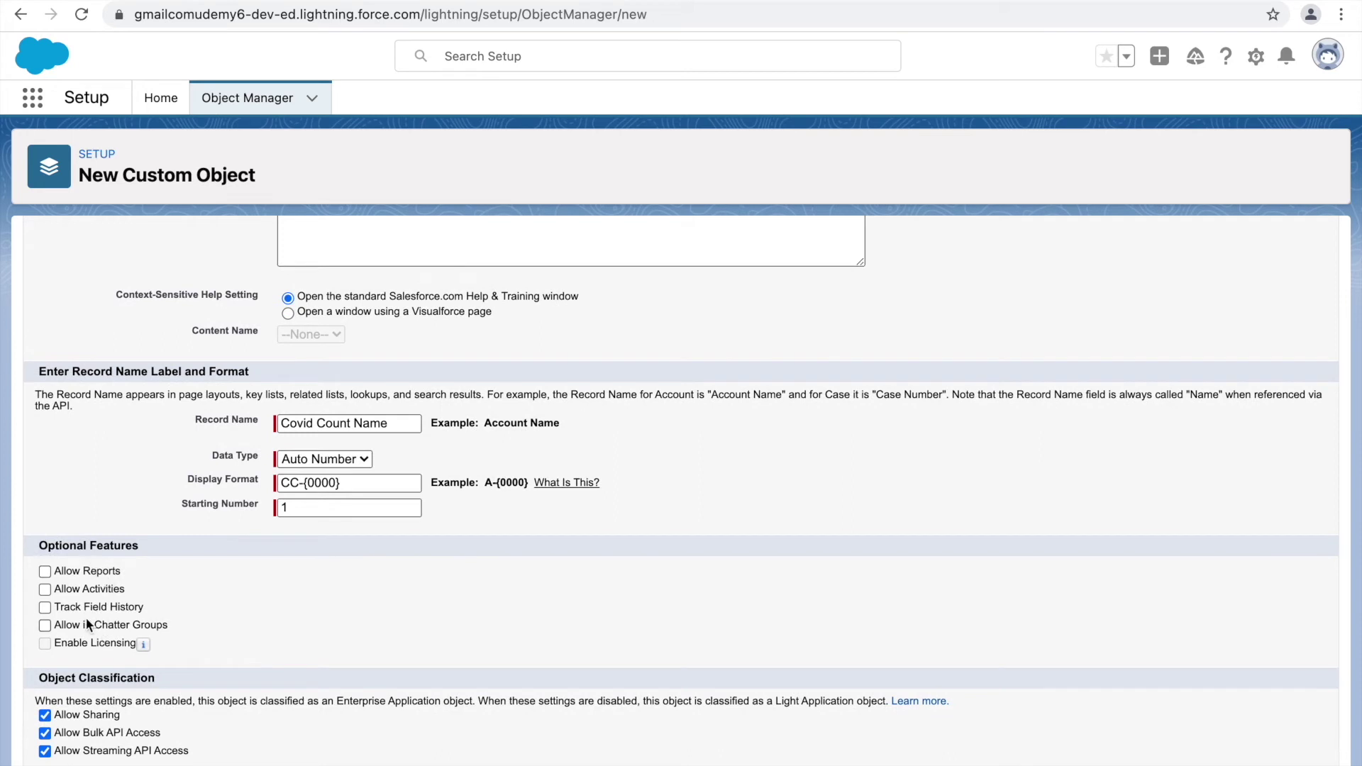
scroll(86, 619, "down", 2)
Inspect the saved object's API name Covid_Count__c, noting the __c custom suffix.
scroll(91, 614, "down", 2)
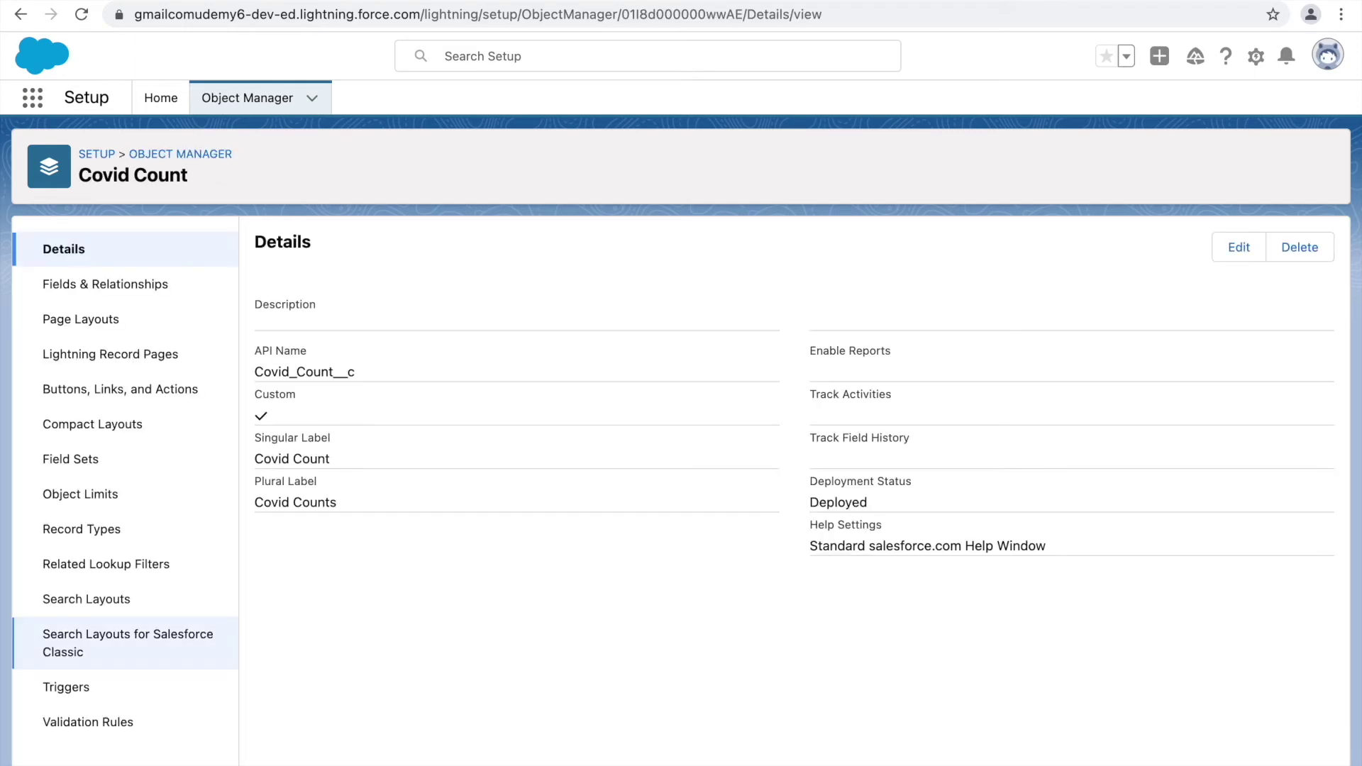
triple_click(304, 344)
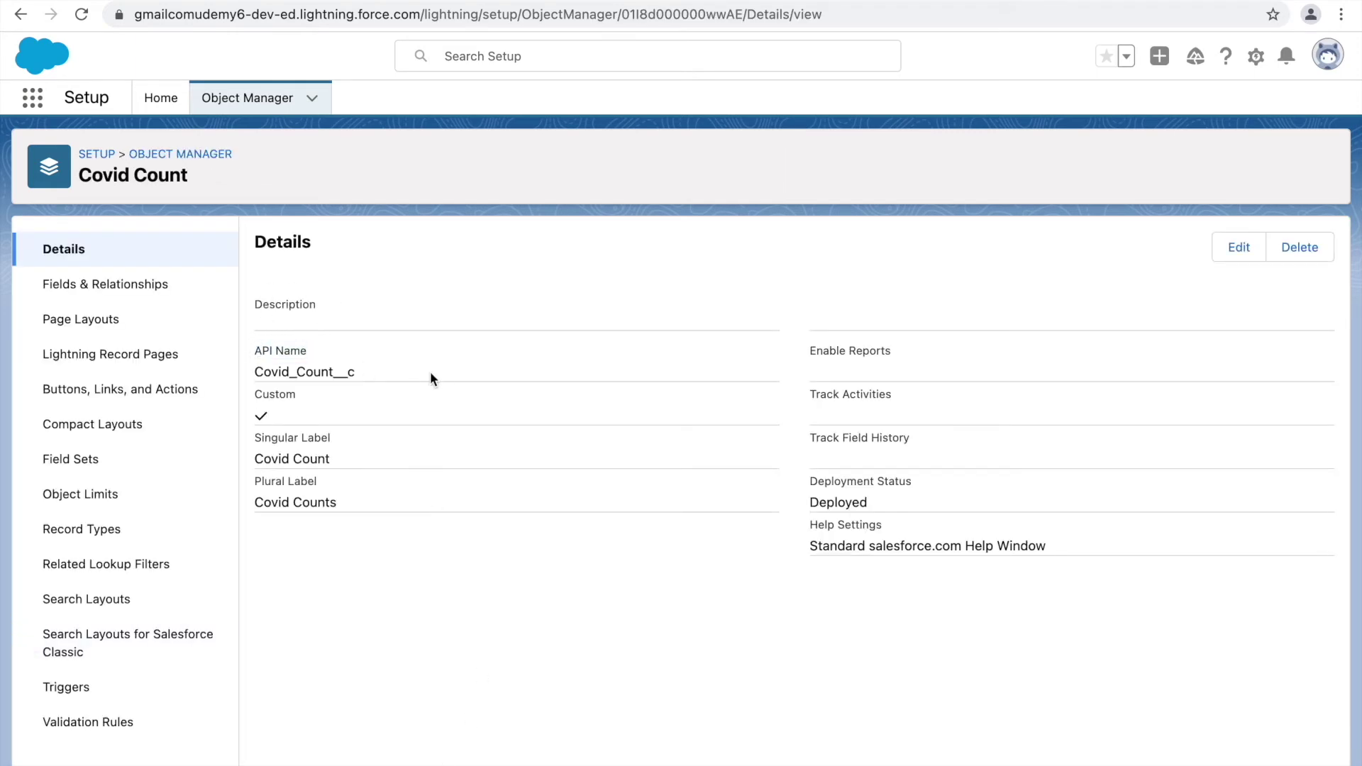
left_click_drag(334, 371, 359, 372)
left_click(398, 377)
left_click_drag(330, 374, 356, 373)
Filter the Object Manager list by 'Co' and inspect the ContractLineItem API name.
left_click(259, 103)
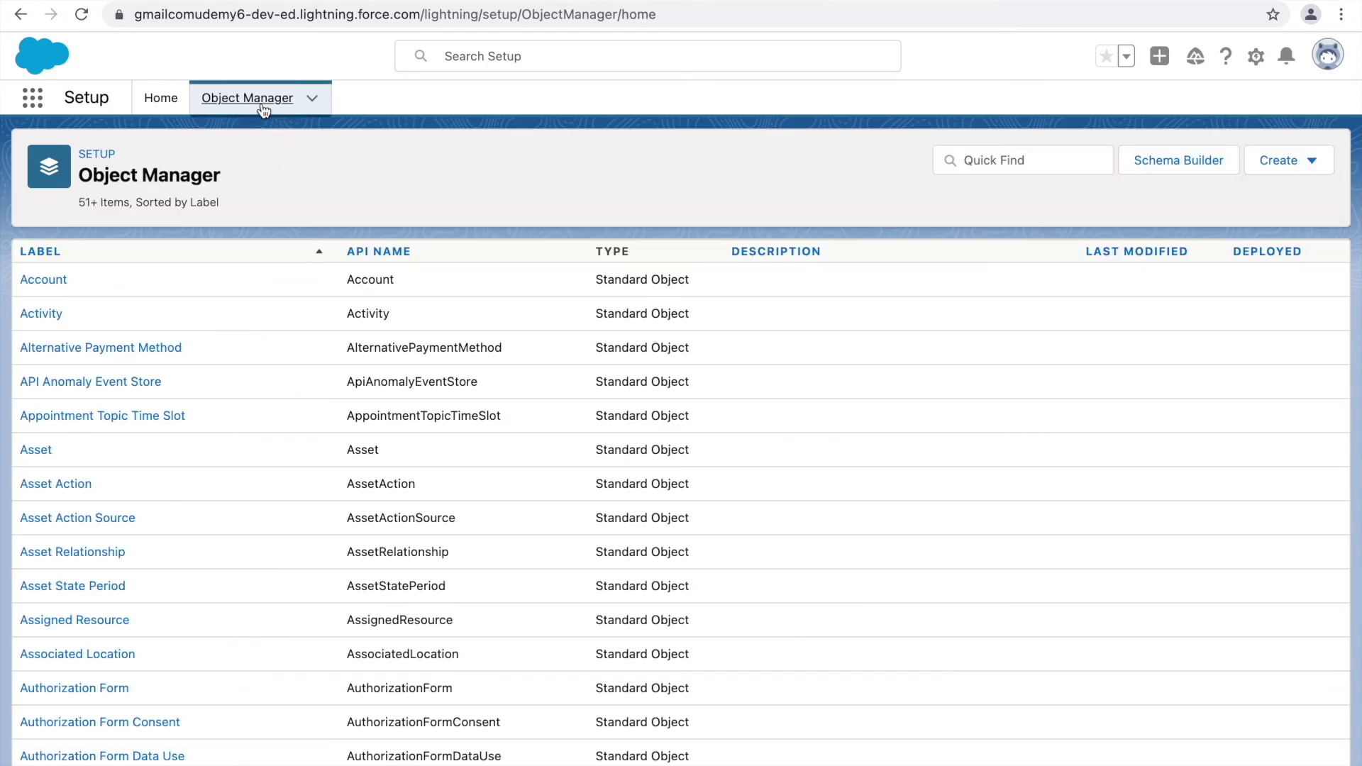
left_click(1003, 161)
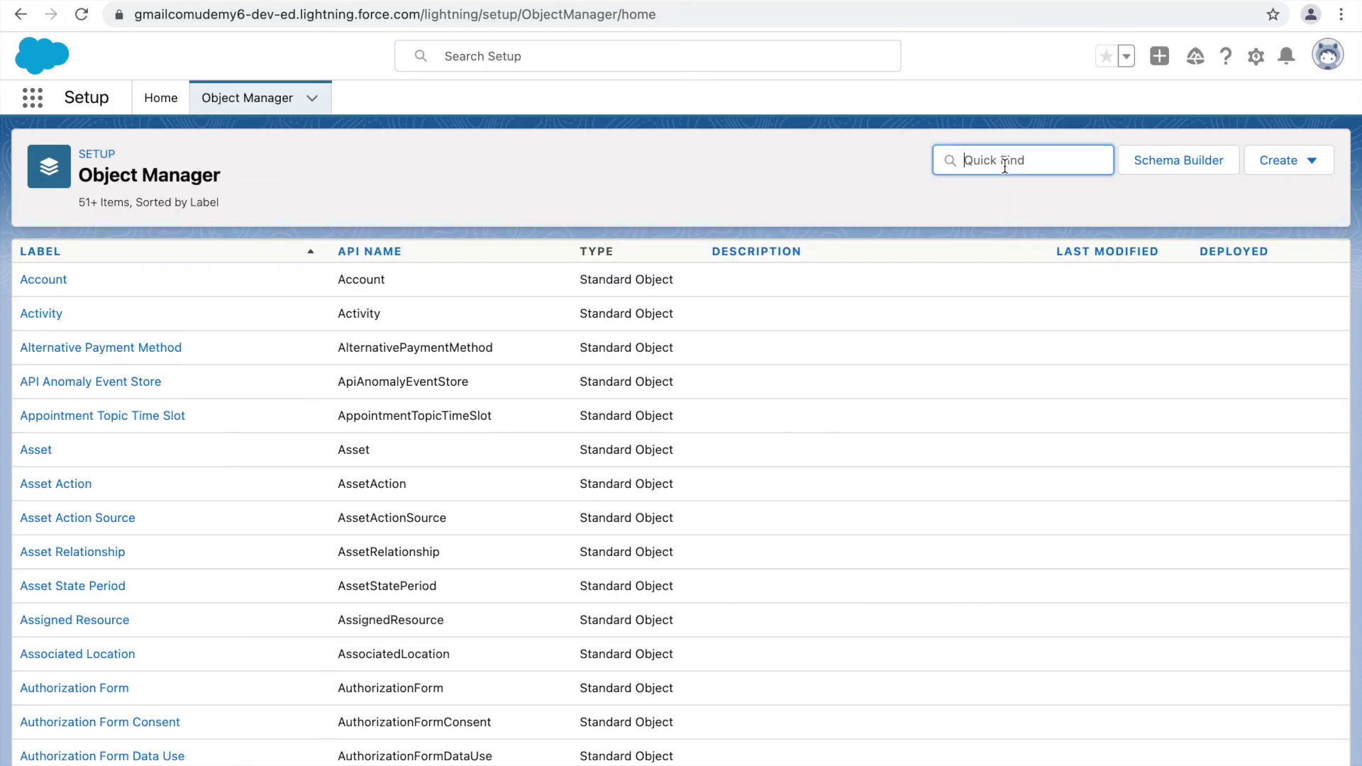
type("Co")
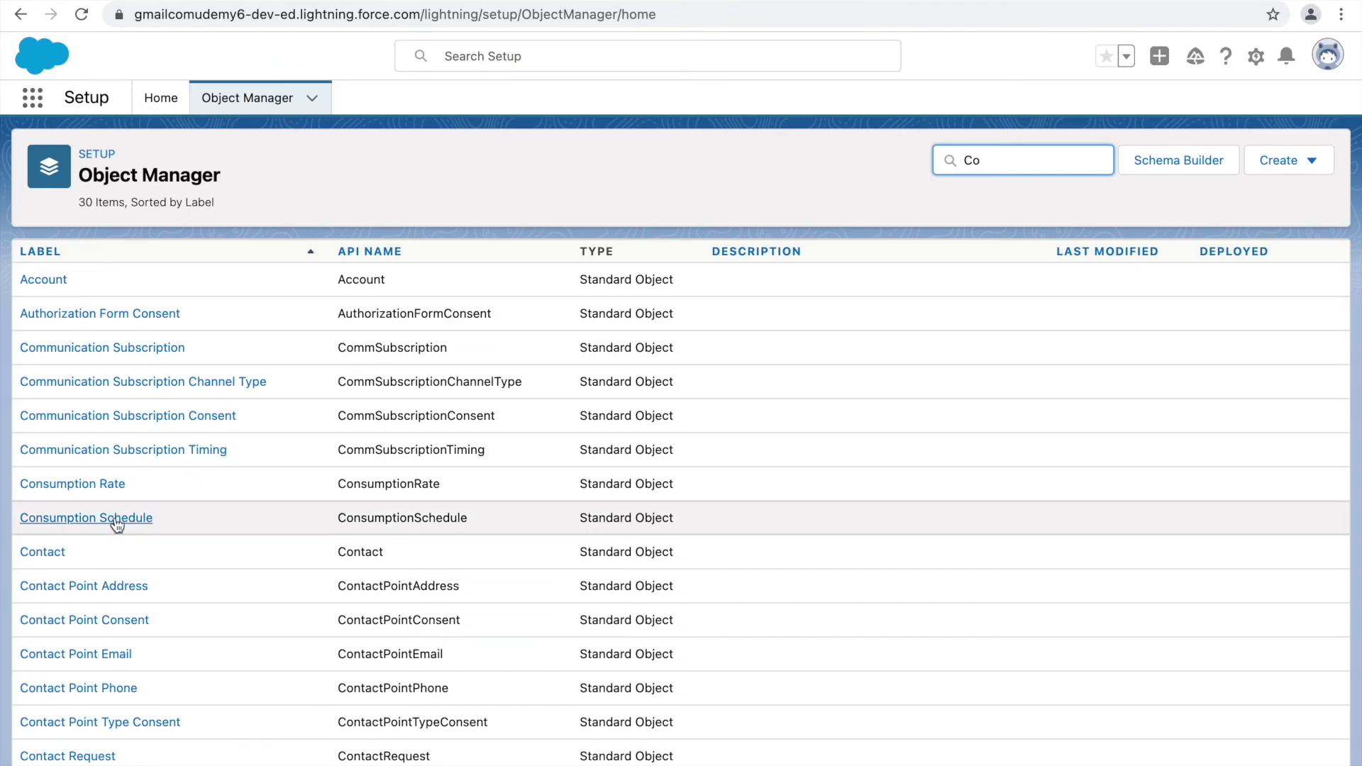
scroll(407, 523, "down", 3)
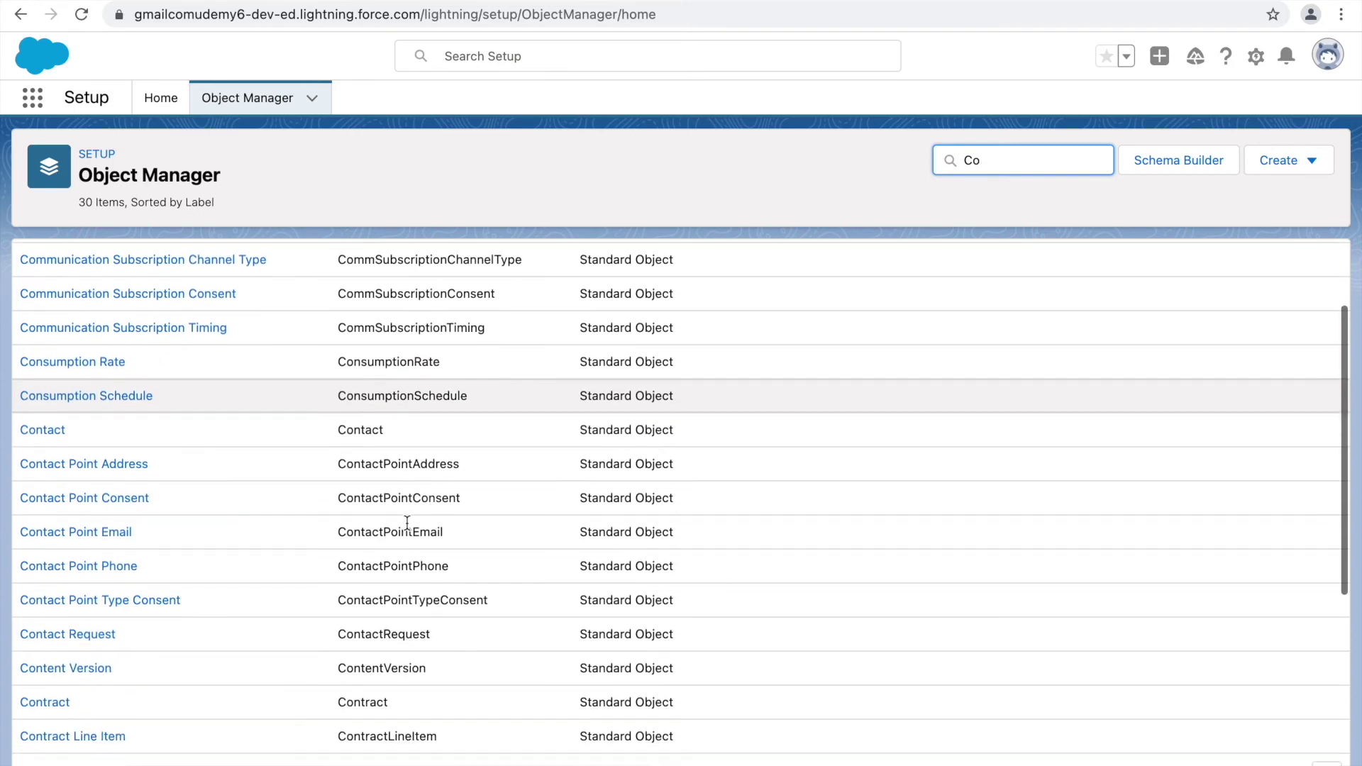
scroll(407, 523, "down", 5)
scroll(406, 522, "down", 3)
left_click(99, 479)
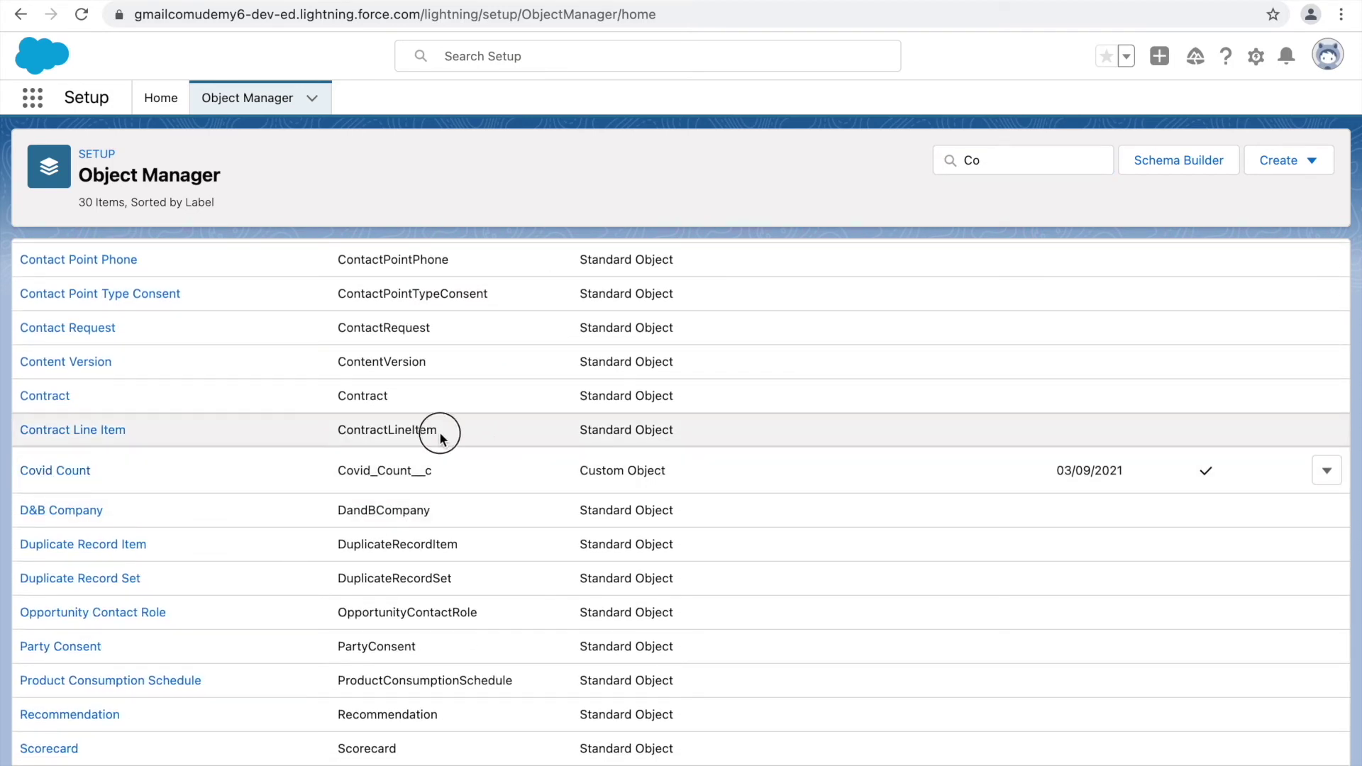
left_click_drag(439, 432, 336, 430)
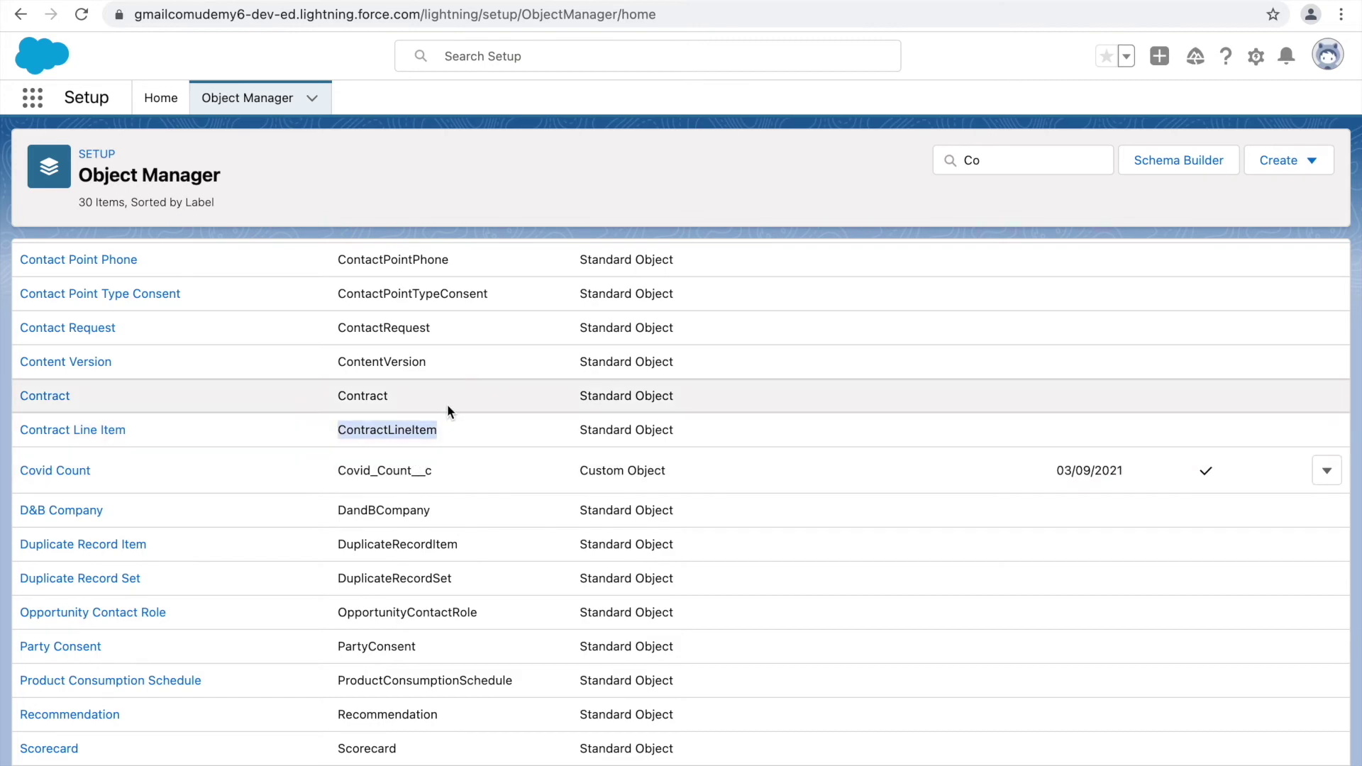
Locate Covid Count with its Covid_Count__c API name and open its details.
scroll(446, 403, "up", 10)
scroll(452, 532, "down", 3)
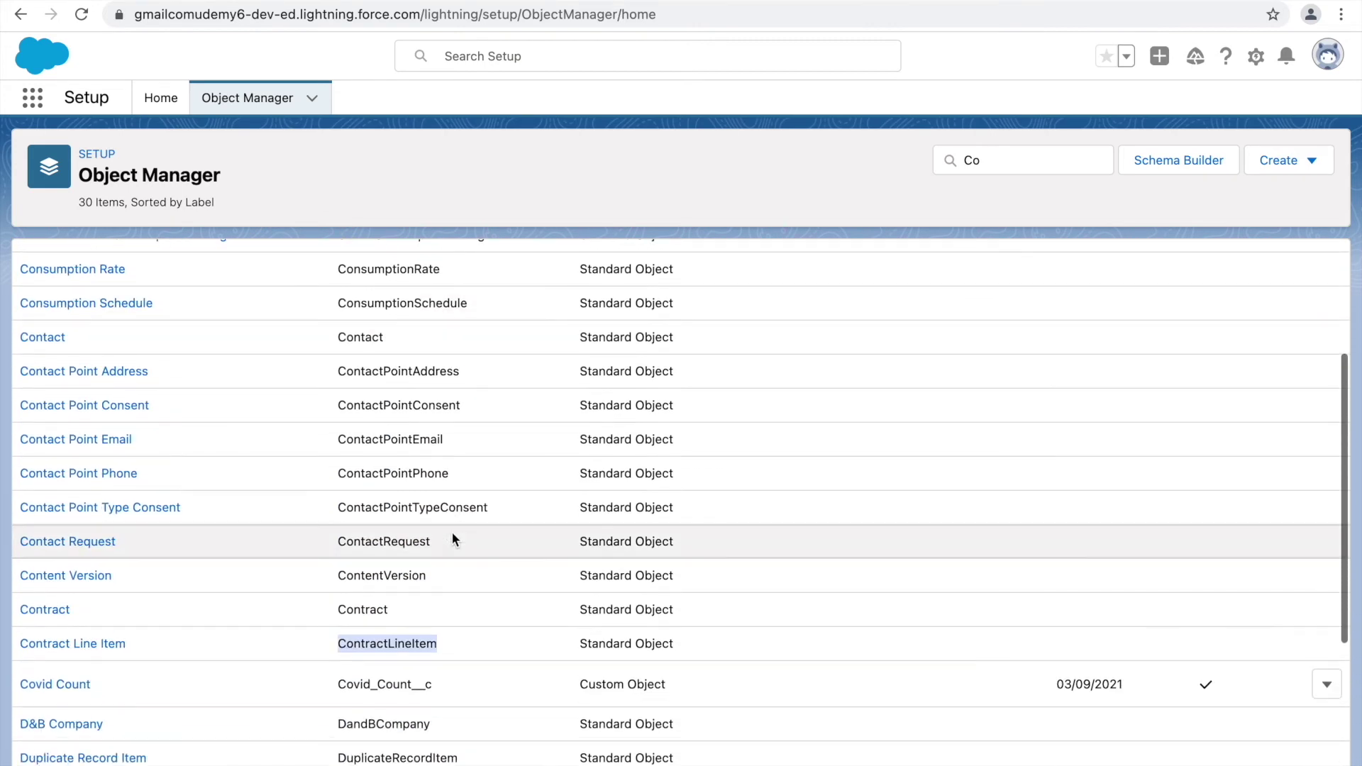
scroll(452, 532, "down", 2)
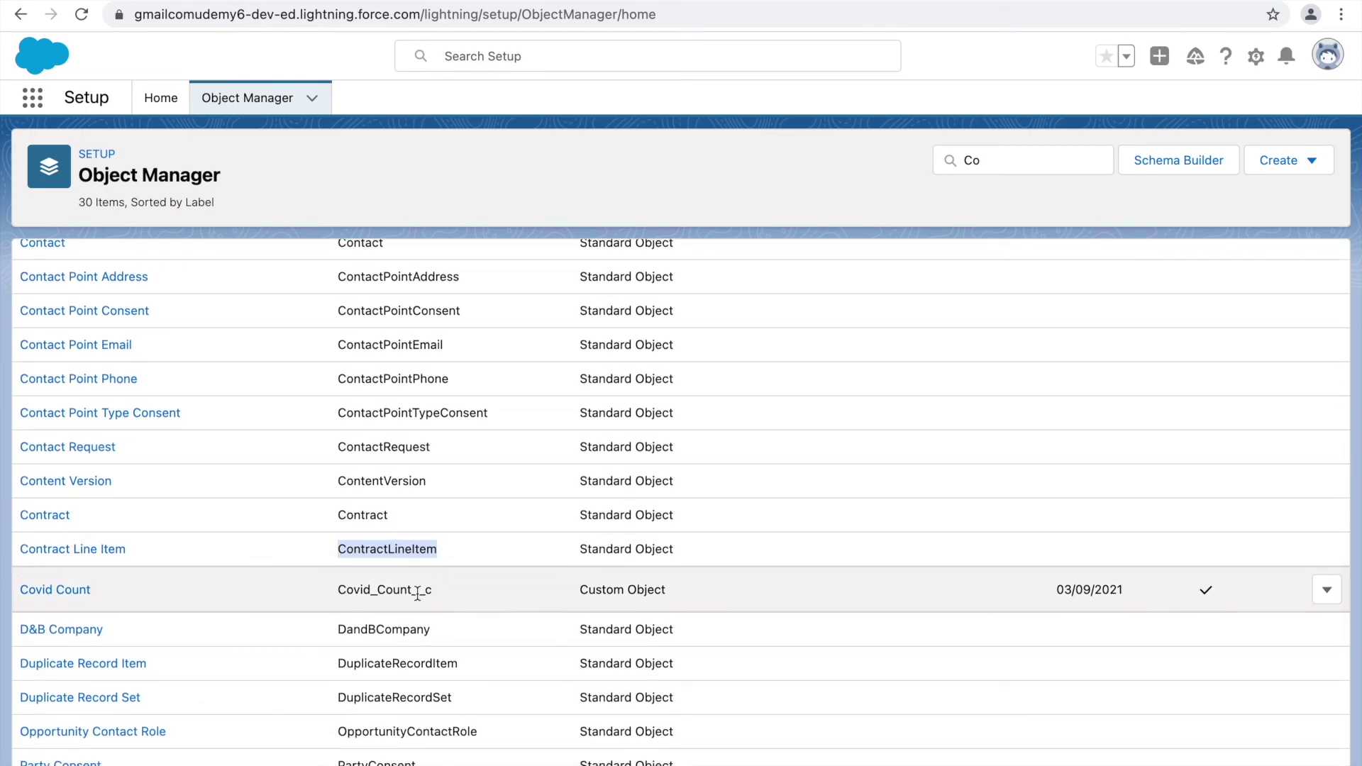
left_click(429, 593)
left_click_drag(429, 593, 437, 599)
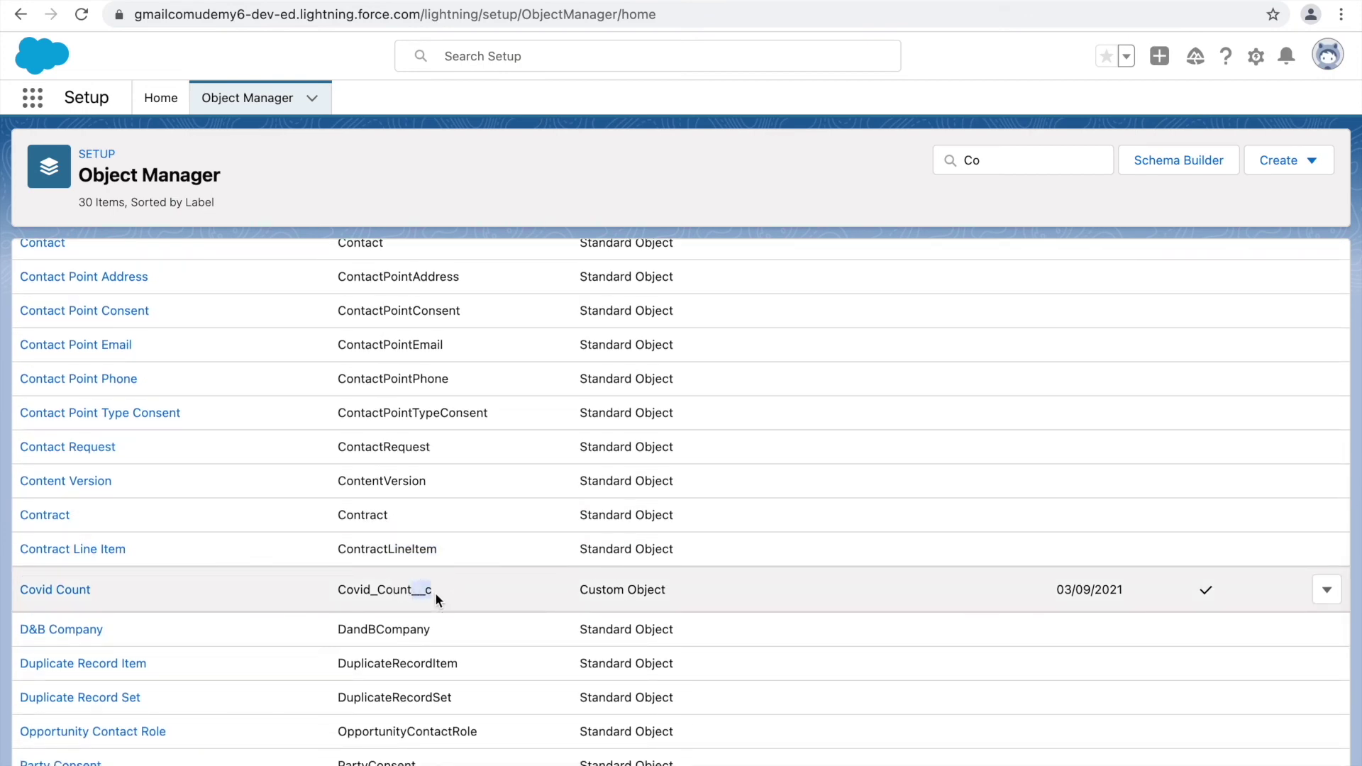
left_click(465, 597)
left_click(46, 593)
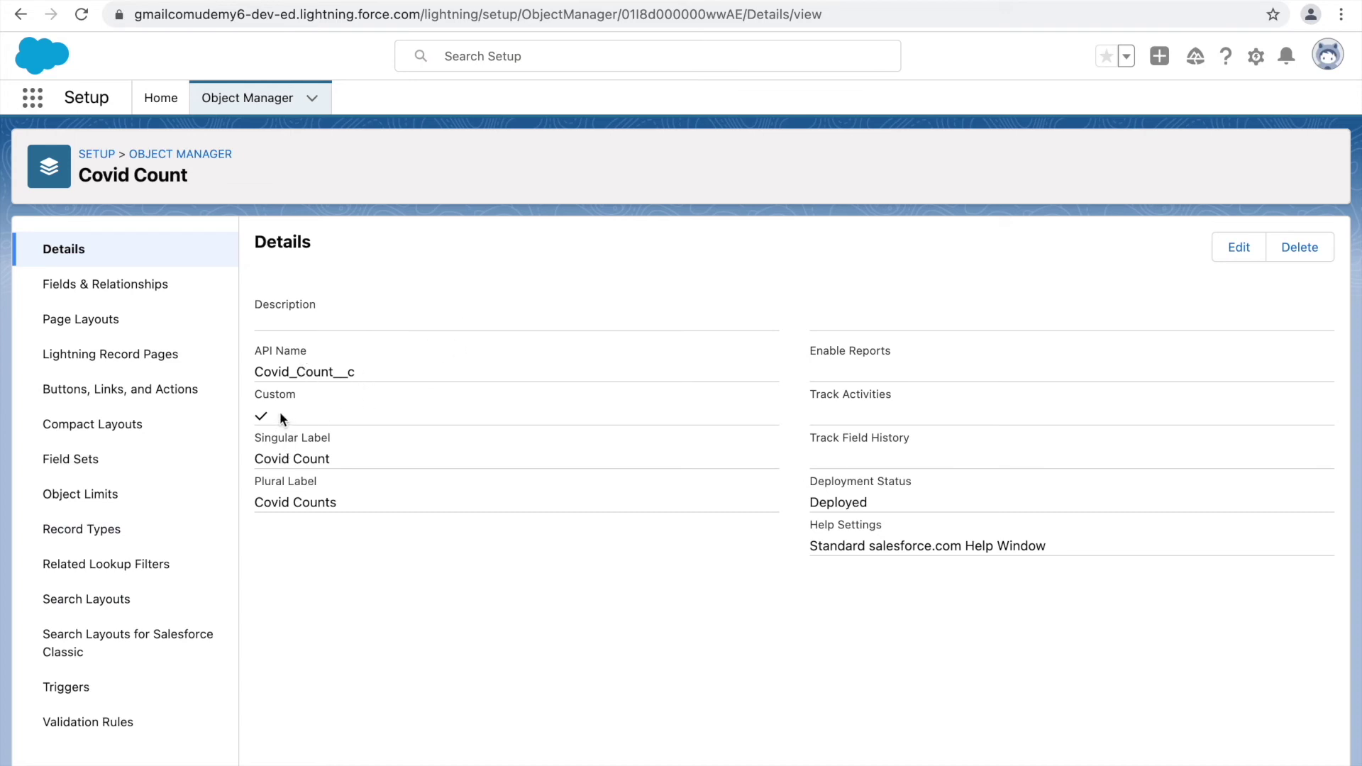
View Covid Count's four fields, then go back to the Object Manager list.
left_click(135, 292)
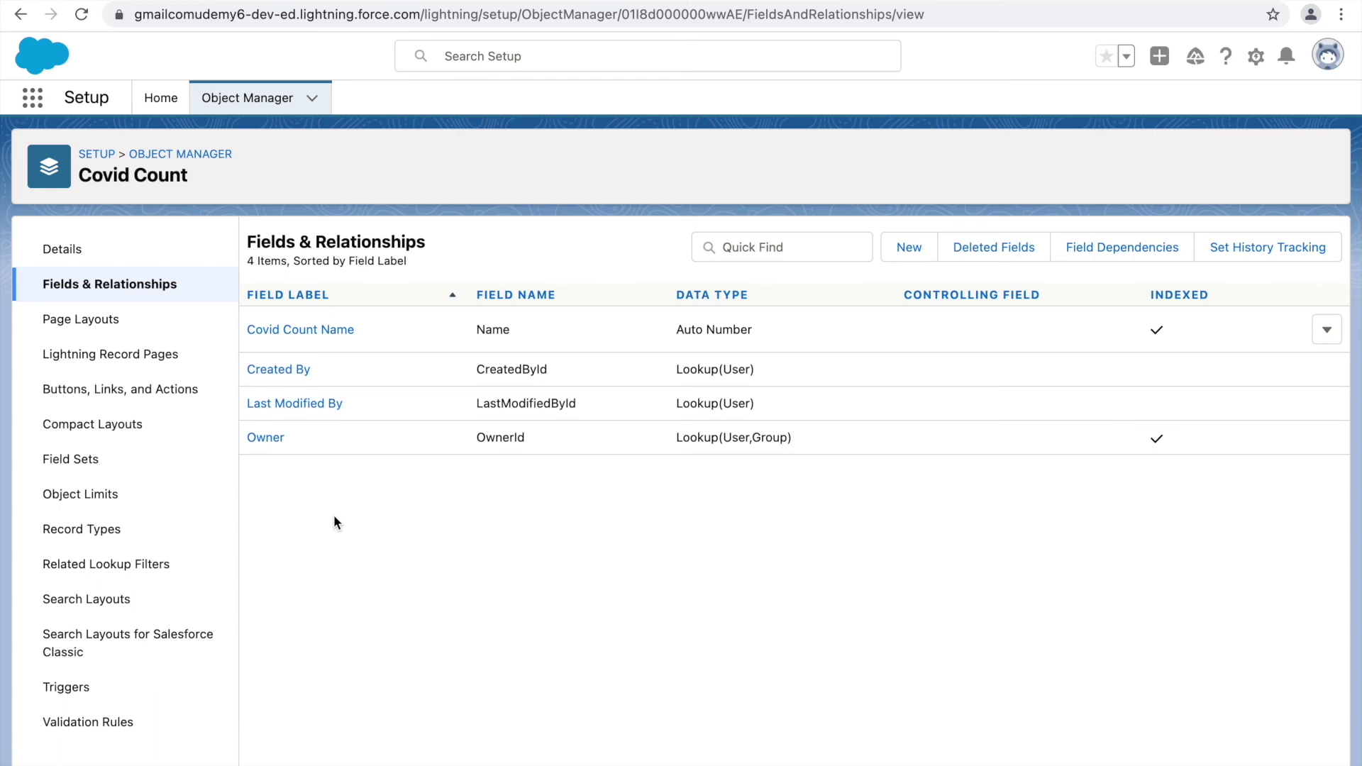
left_click(248, 112)
Quick-find 'Contact' and browse its Fields & Relationships list.
left_click(1028, 153)
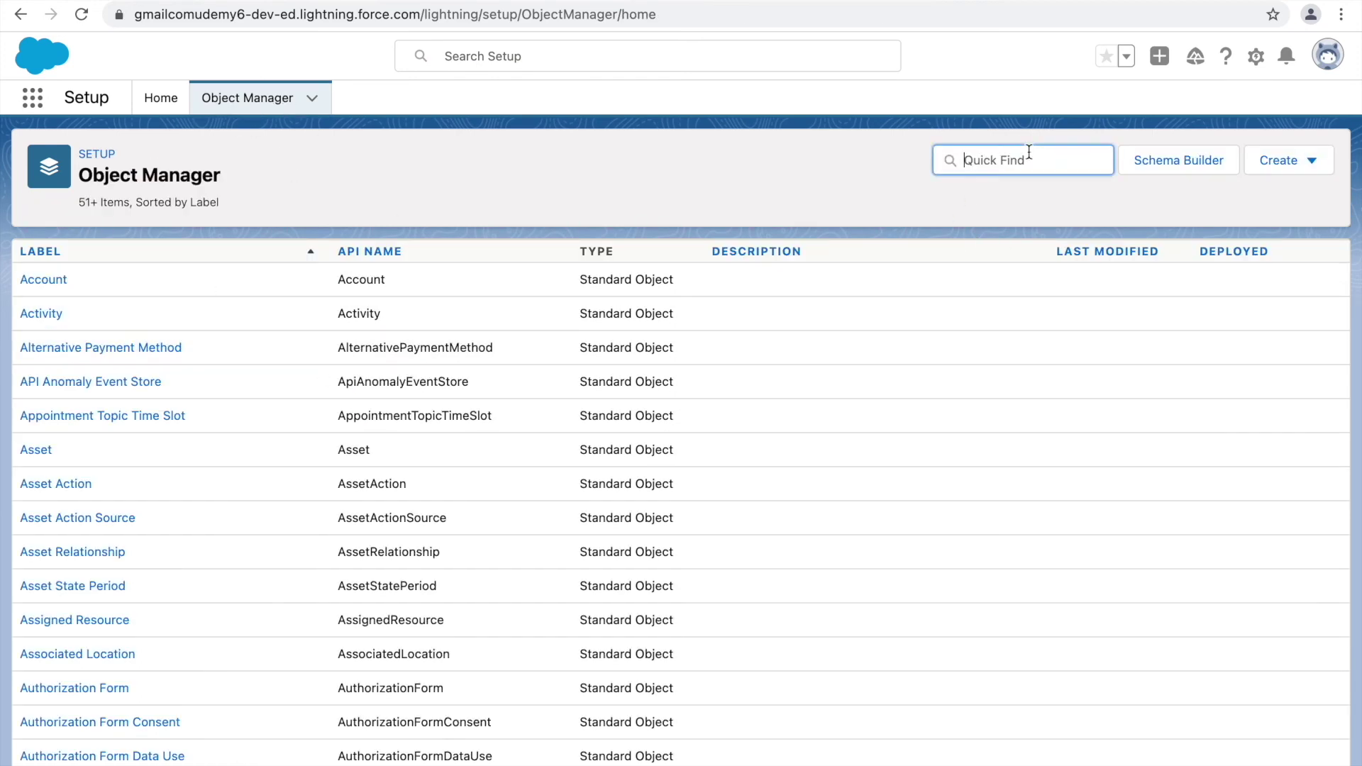
type("Contact")
left_click(43, 278)
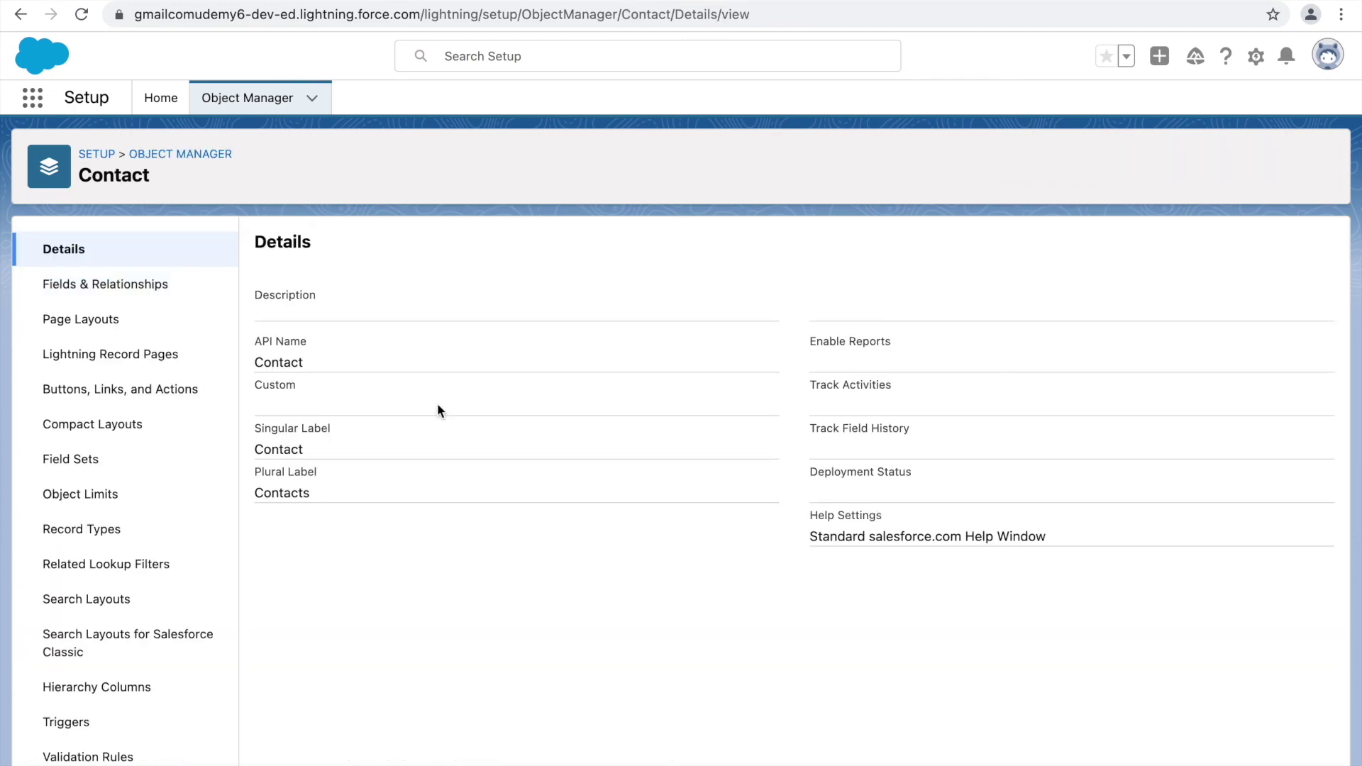
left_click(154, 285)
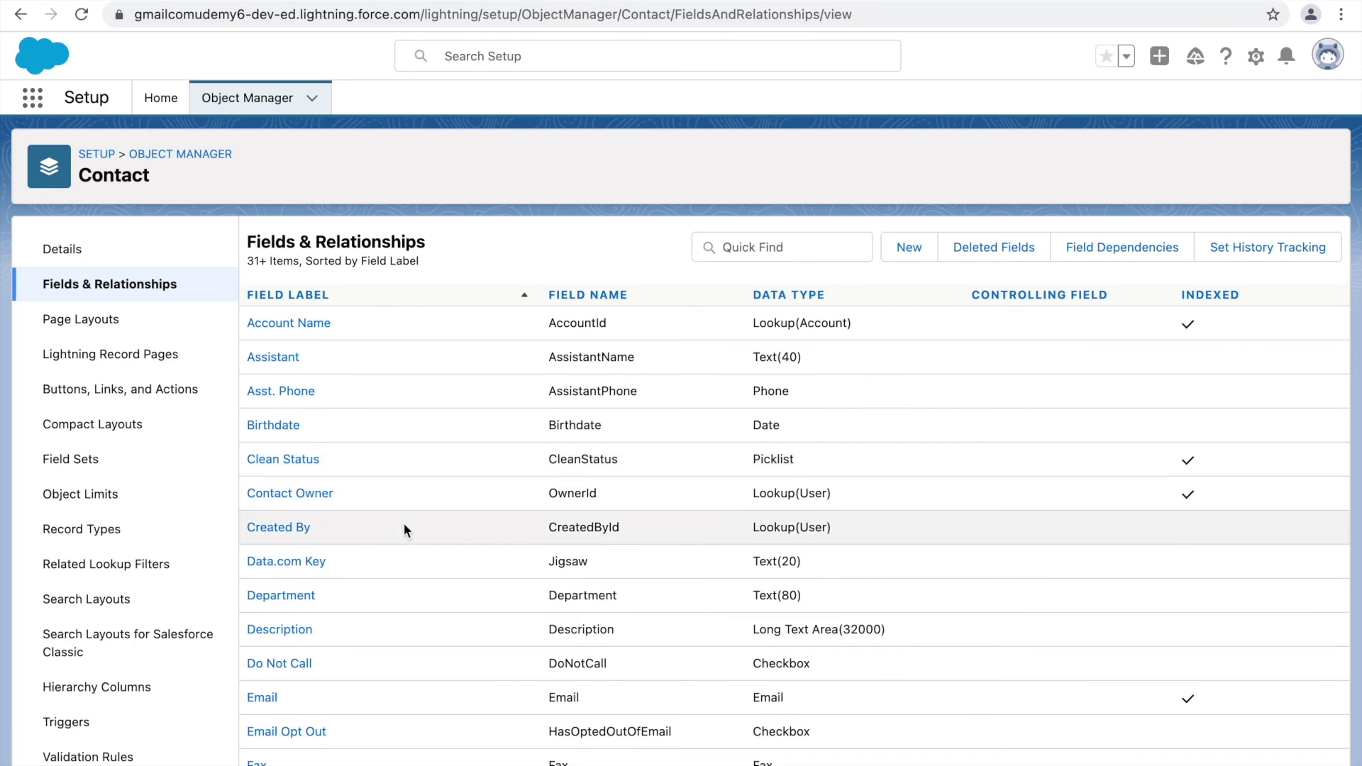
scroll(671, 641, "down", 3)
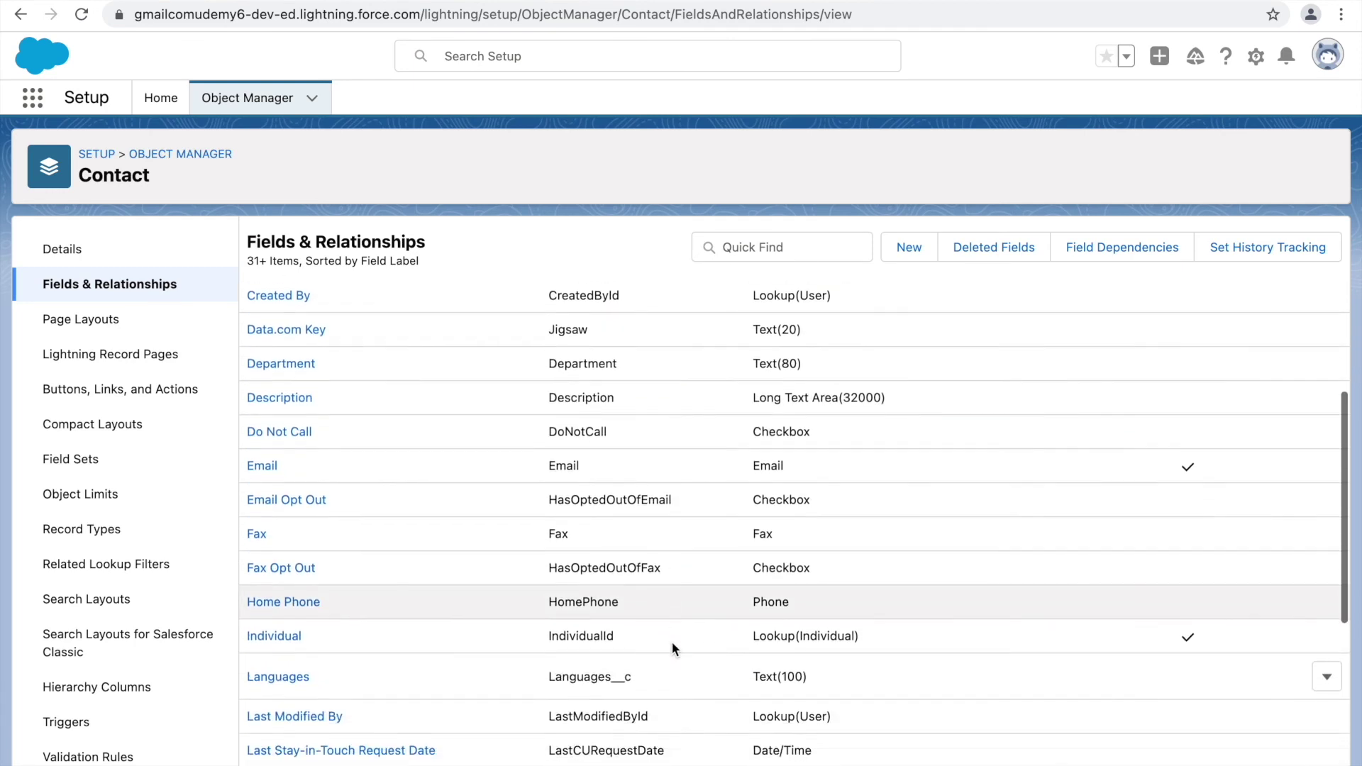
scroll(671, 641, "down", 2)
scroll(671, 641, "down", 3)
scroll(671, 641, "down", 1)
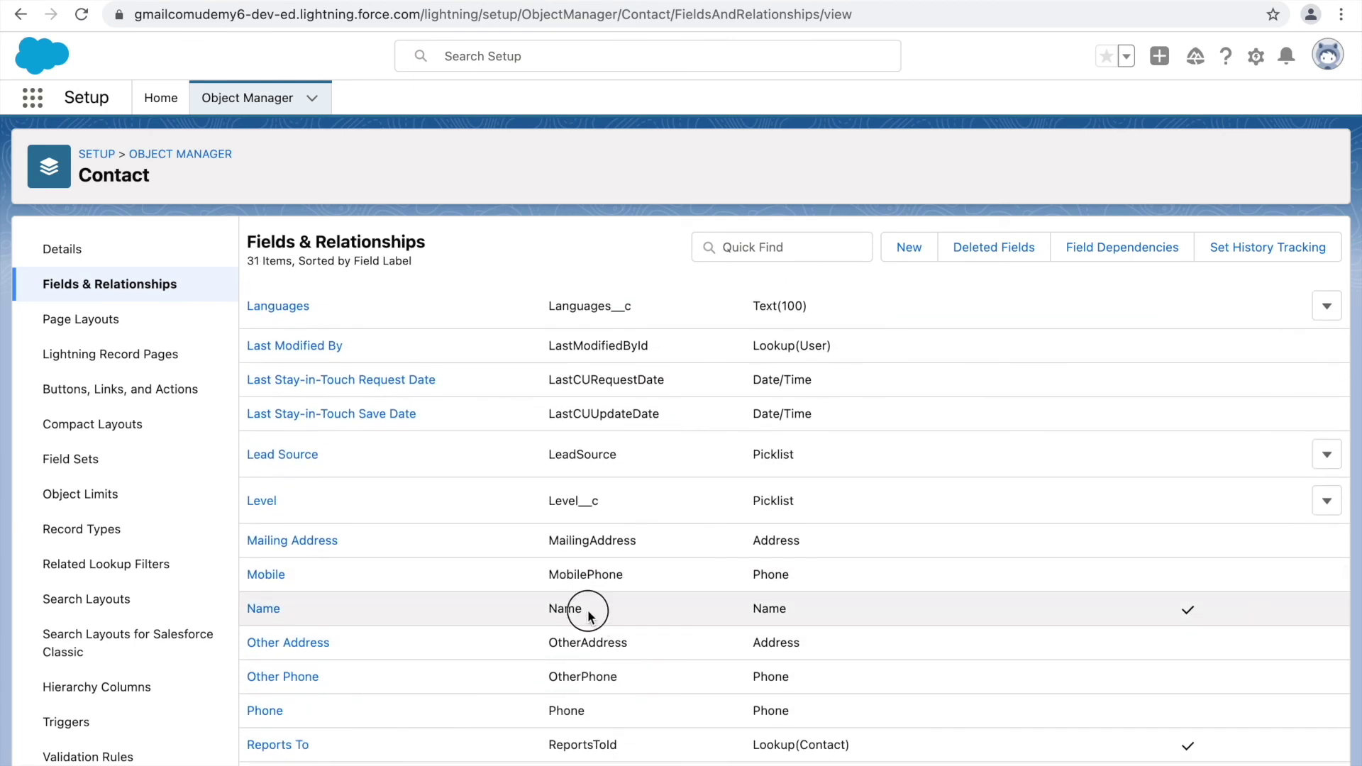
Inspect Contact's Name, OwnerId, CreatedById and LastModifiedById fields, then return to Object Manager.
left_click_drag(587, 610, 541, 609)
scroll(585, 612, "up", 2)
scroll(586, 611, "up", 4)
scroll(585, 611, "up", 1)
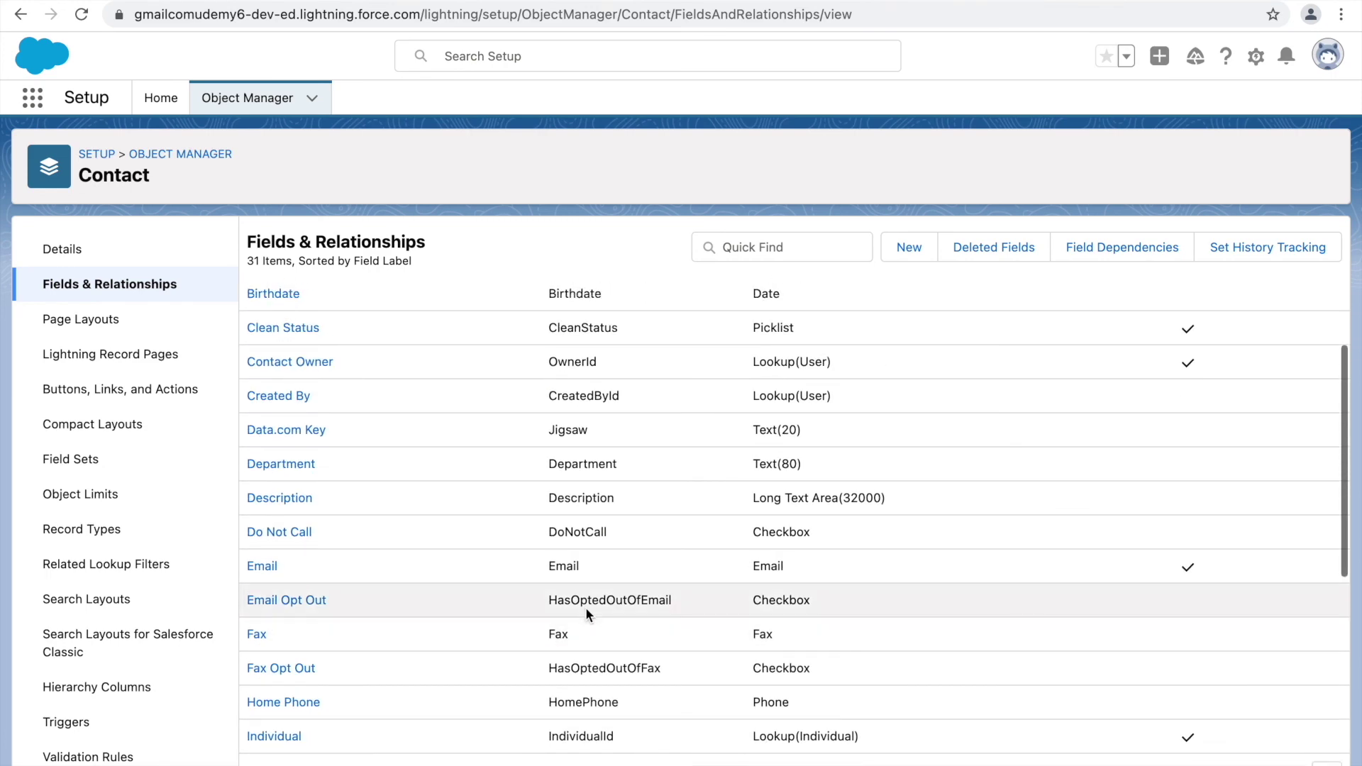
scroll(586, 611, "down", 6)
scroll(586, 607, "up", 6)
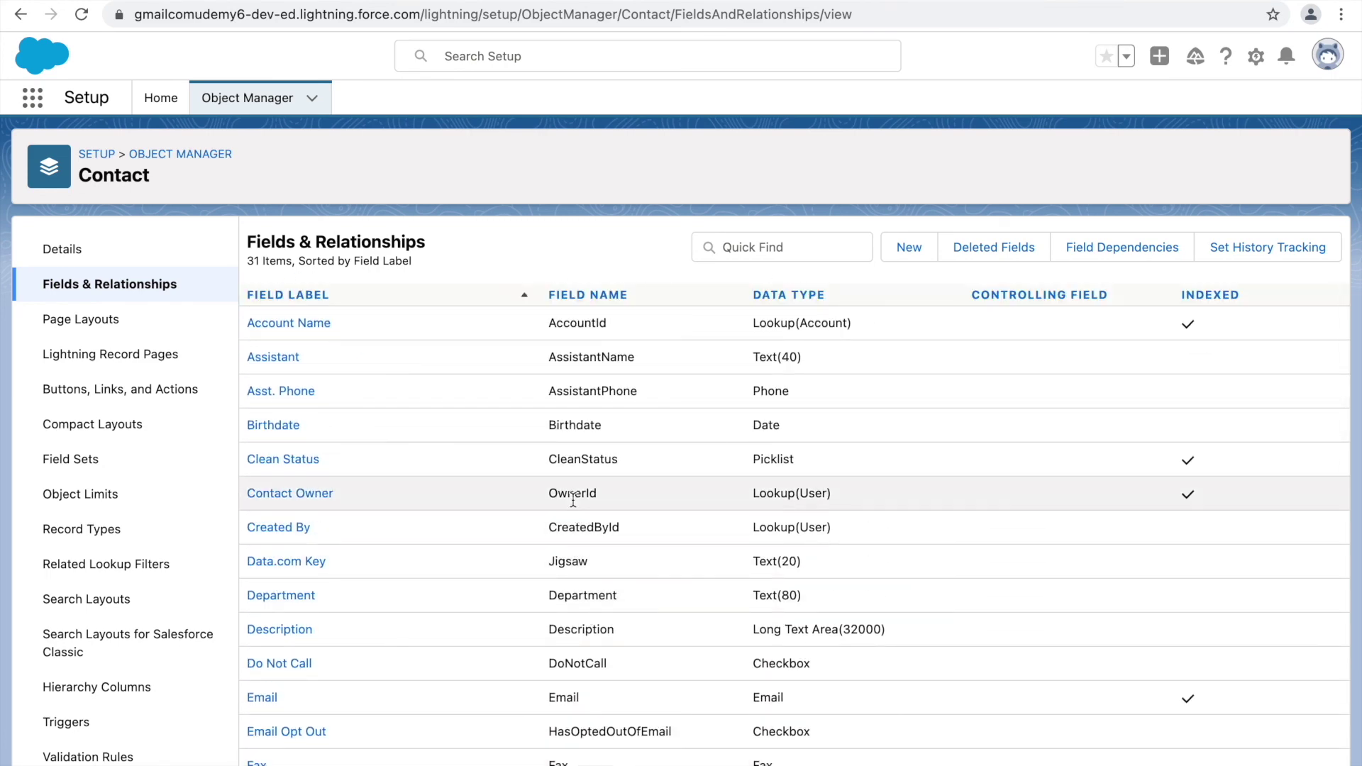
double_click(573, 497)
double_click(581, 527)
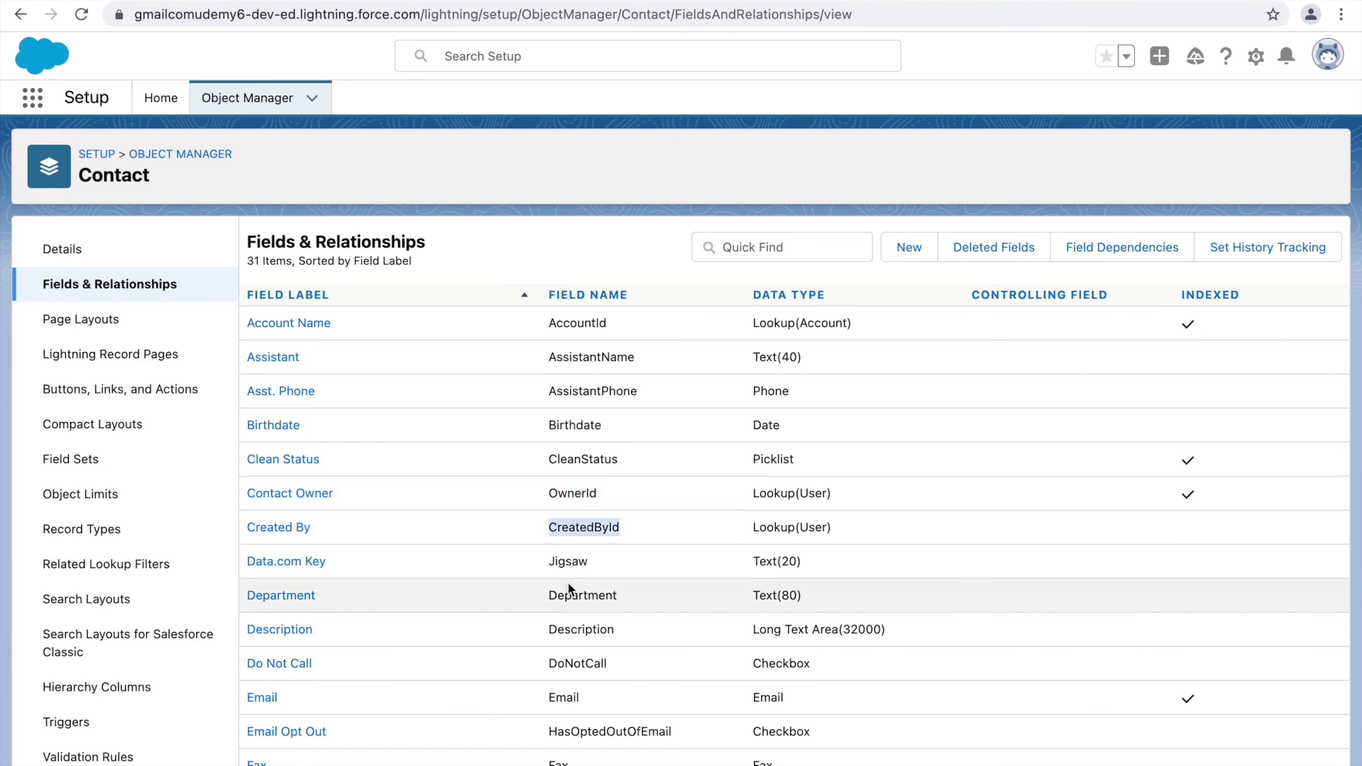
scroll(567, 589, "down", 3)
scroll(567, 582, "down", 5)
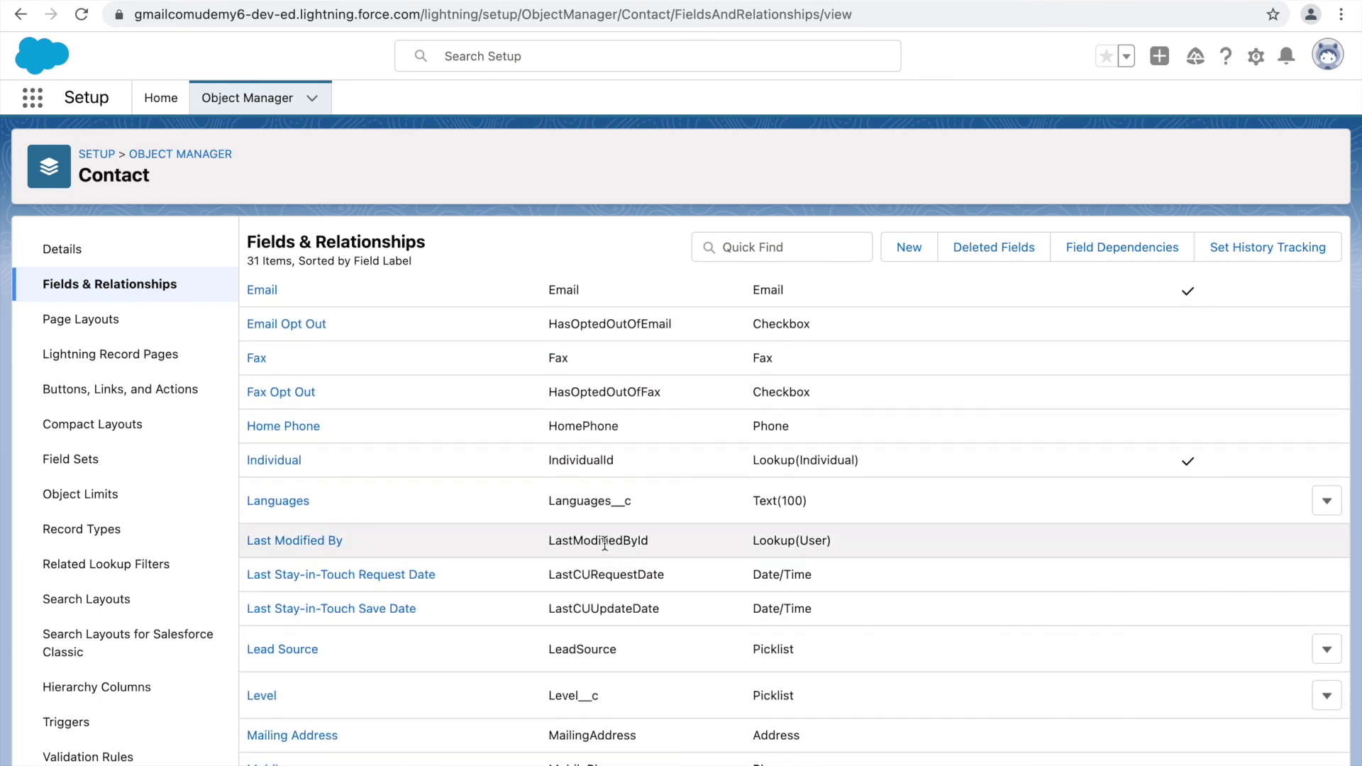
double_click(605, 540)
left_click(667, 550)
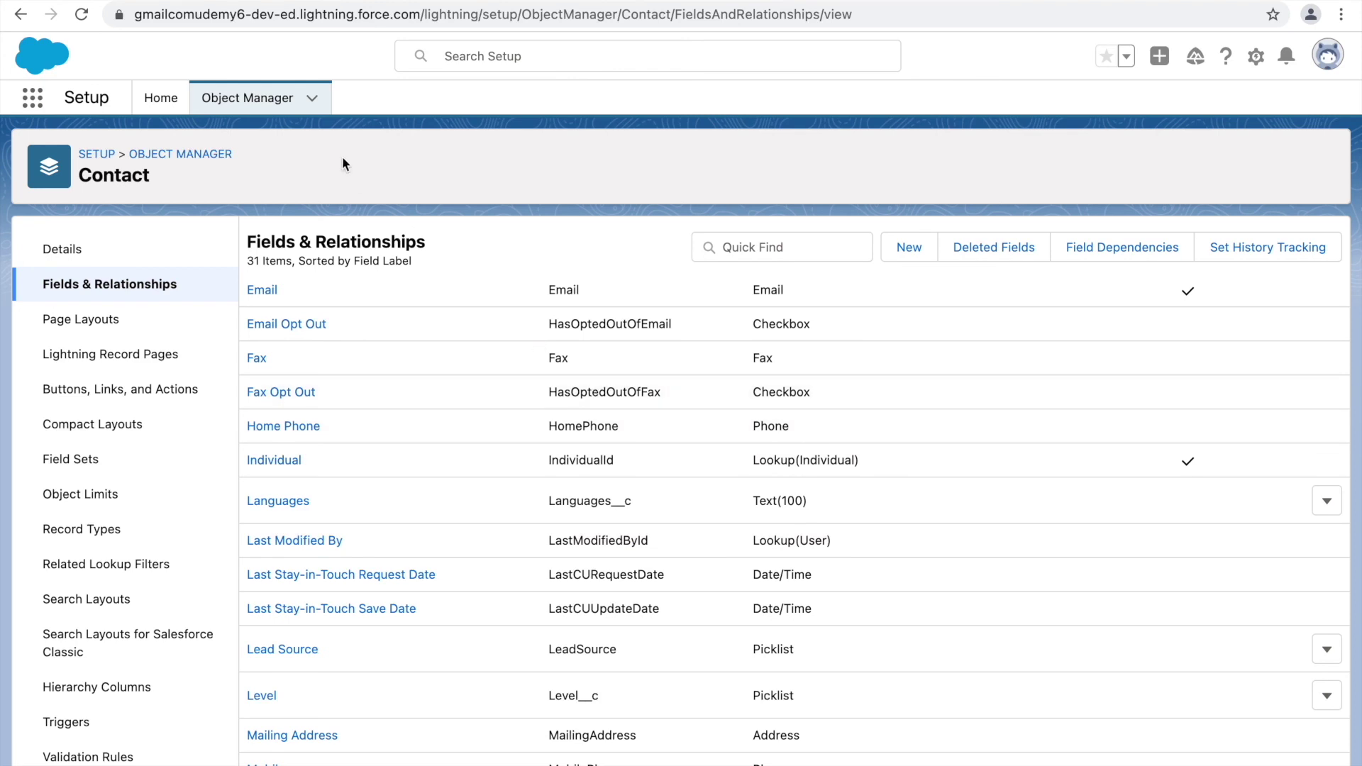
left_click(231, 102)
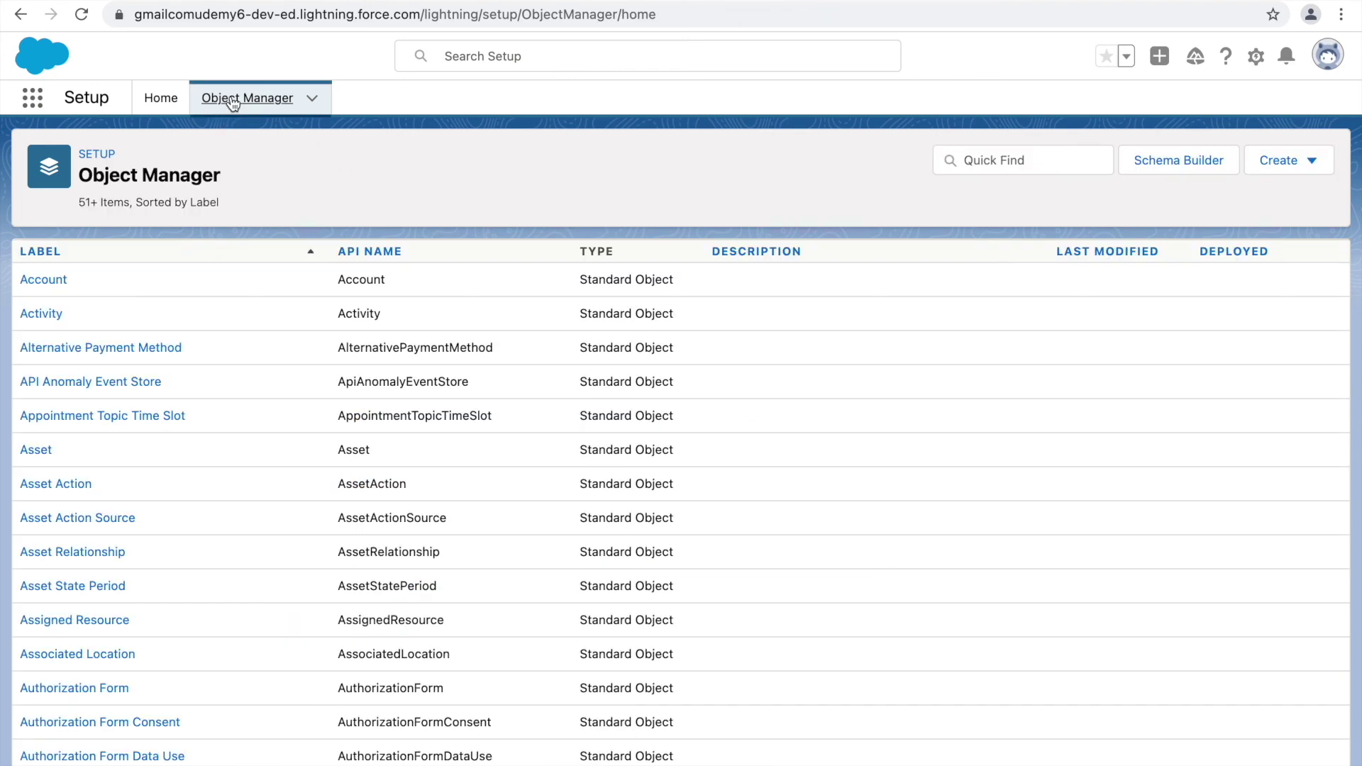
Quick-find 'Covid C' and open Covid Count's Fields & Relationships list.
left_click(998, 165)
type("Covid C")
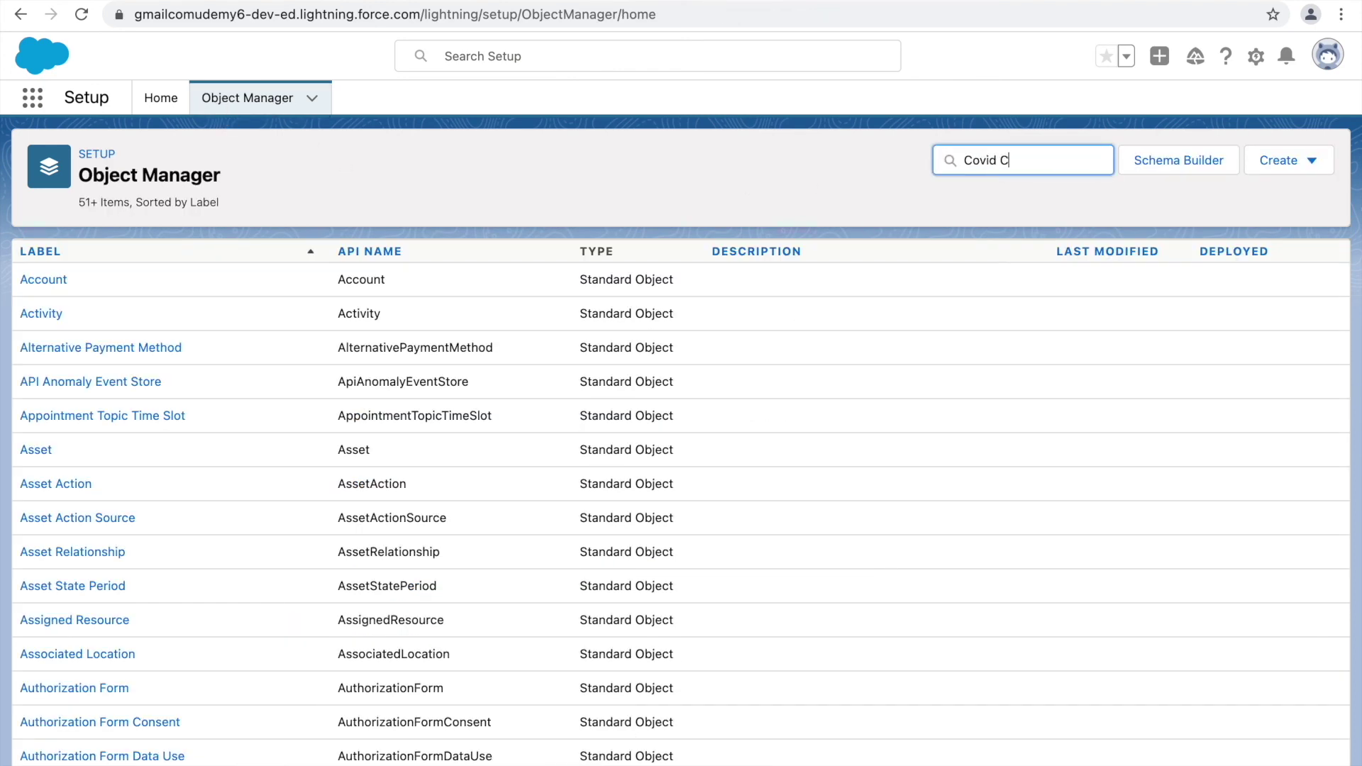
left_click(40, 289)
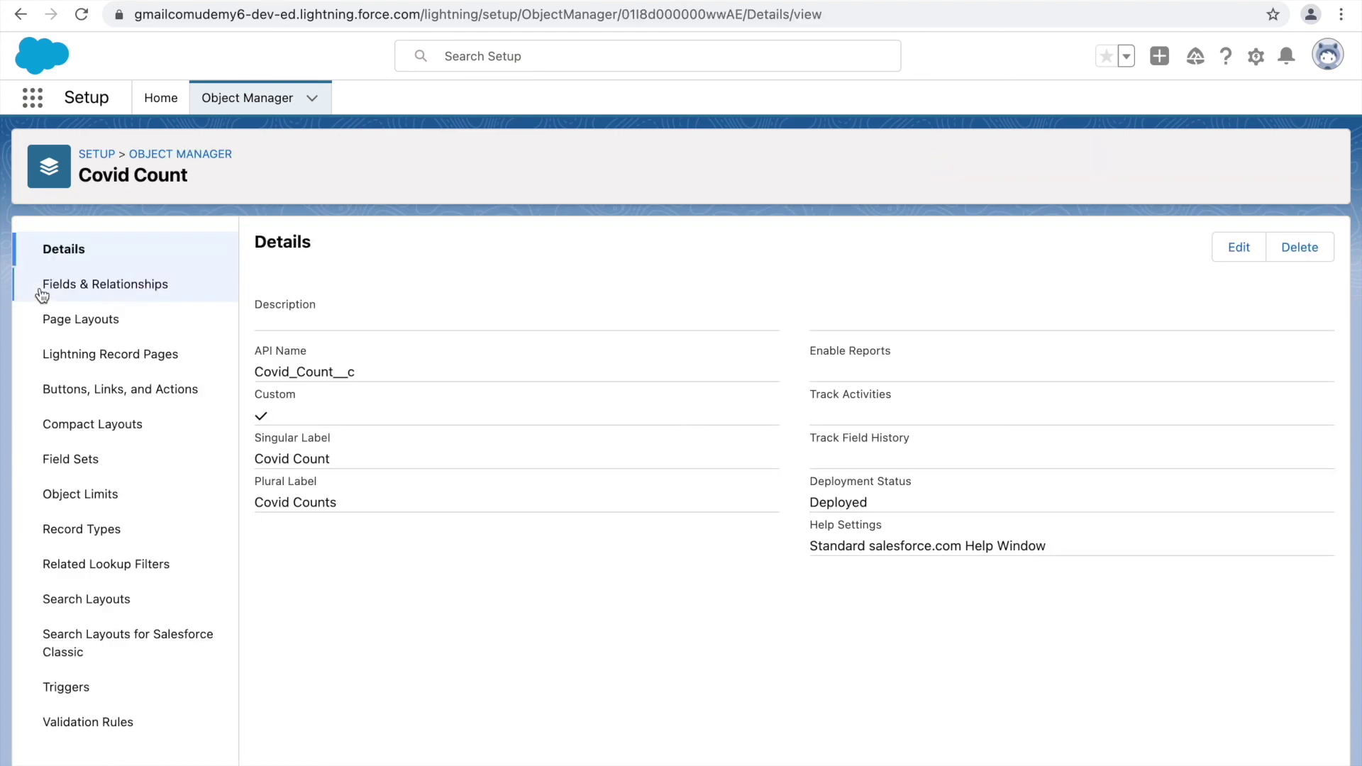
left_click(105, 291)
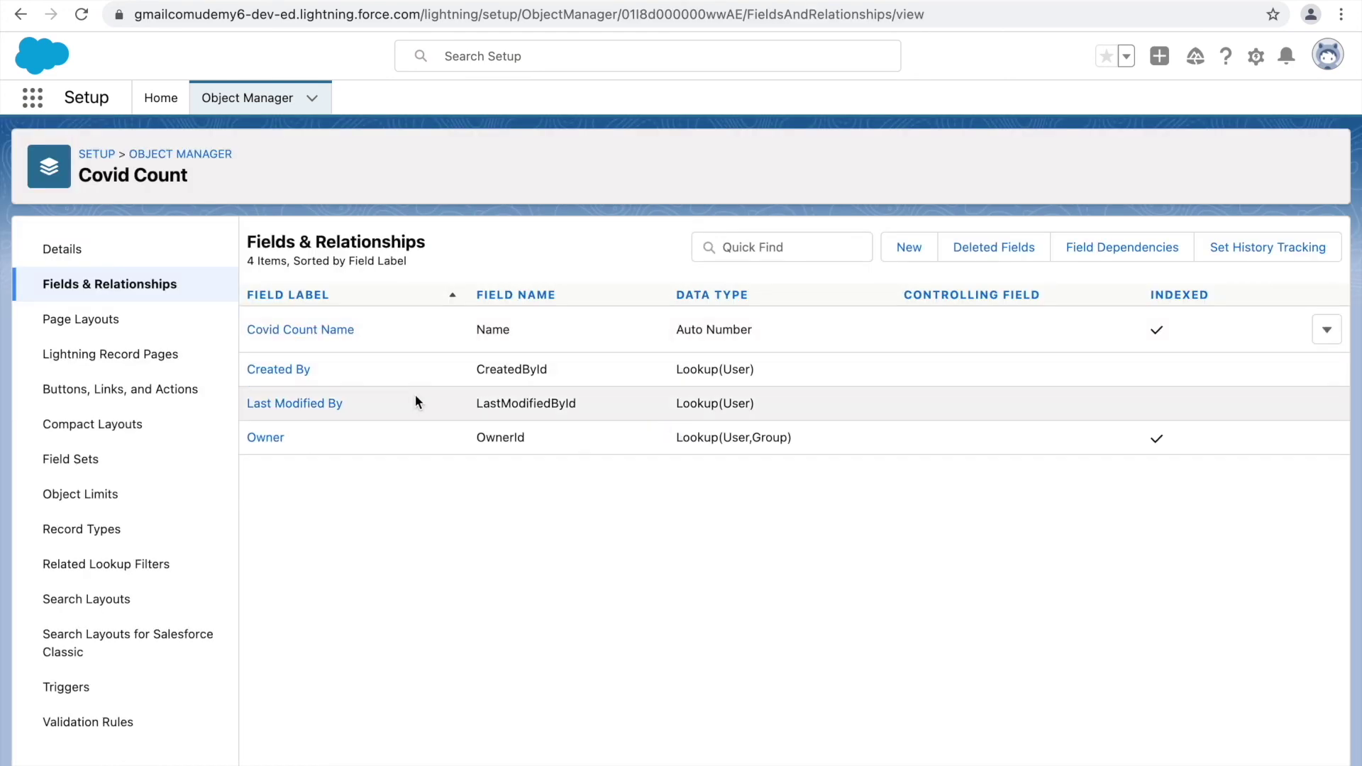
Inspect the CreatedById, LastModifiedById, OwnerId and Name fields.
double_click(495, 366)
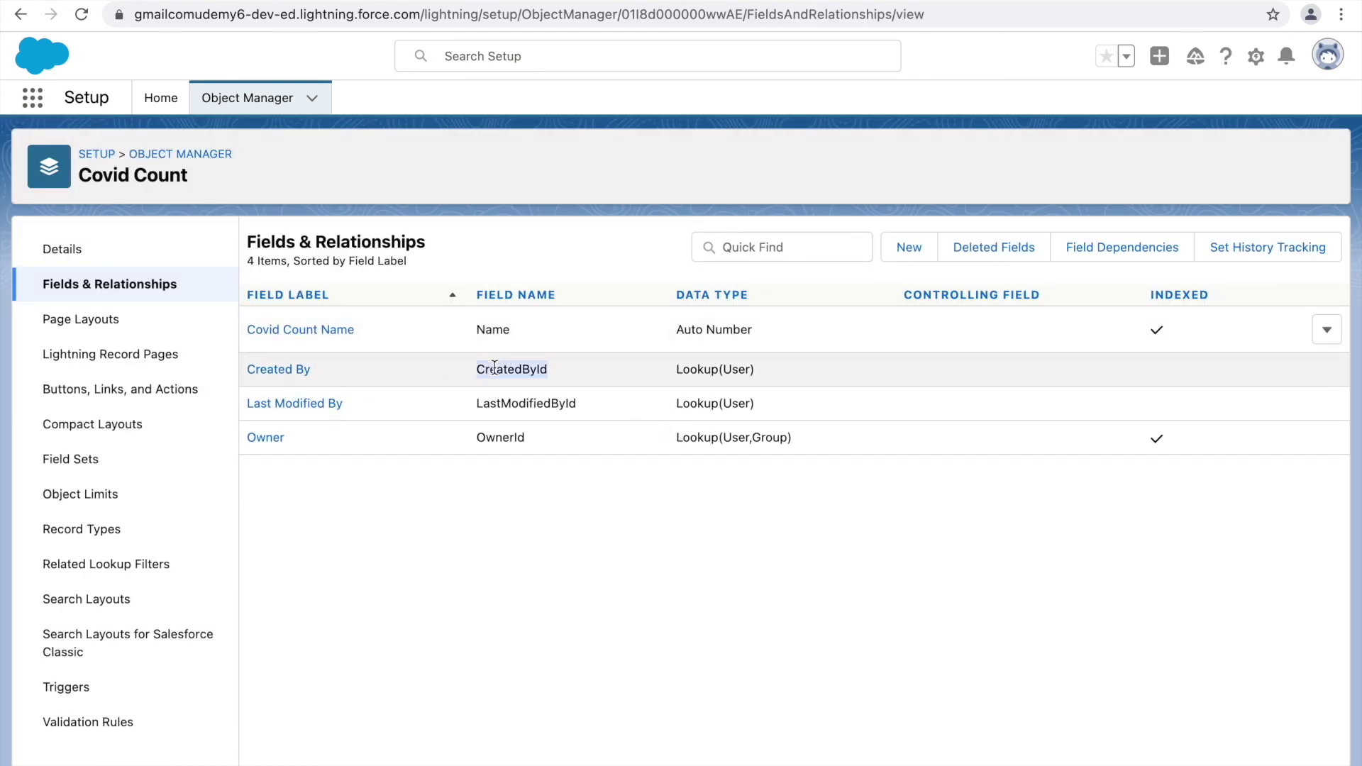
double_click(487, 397)
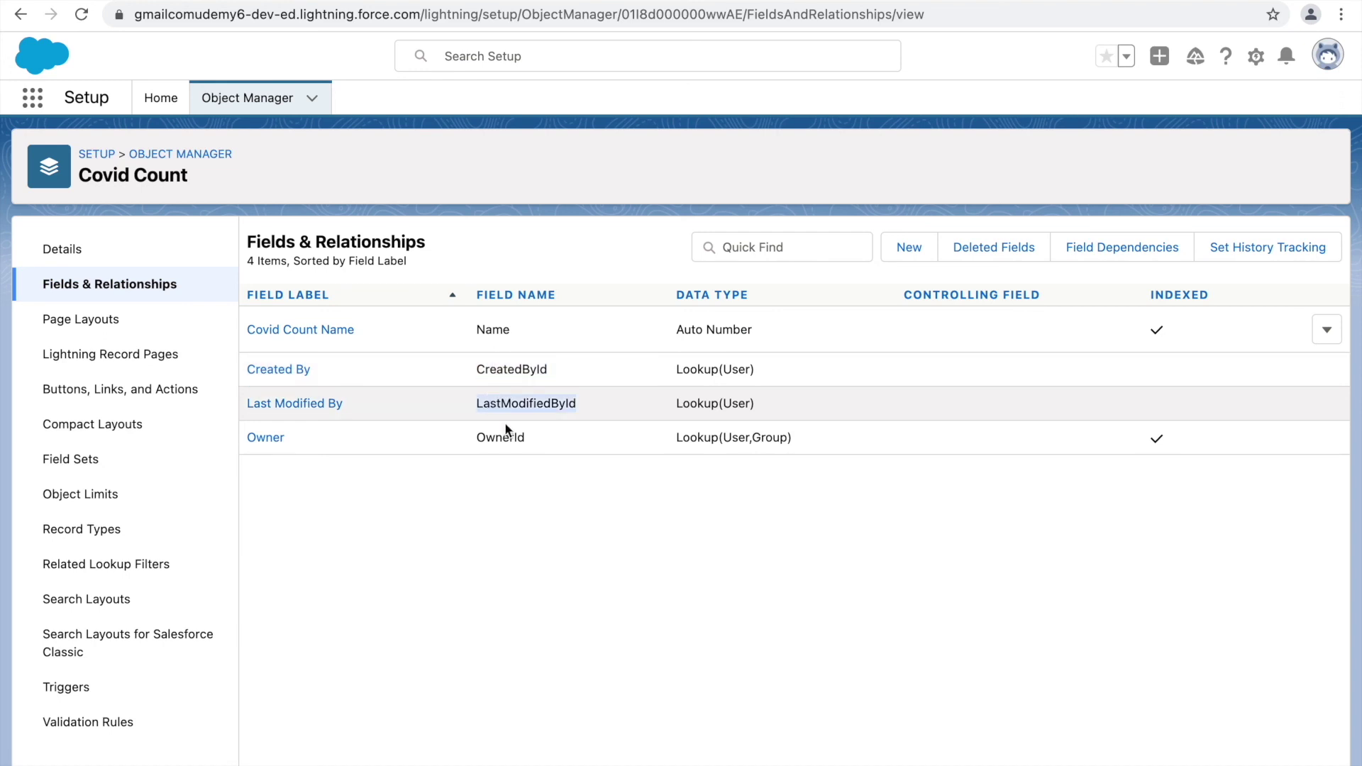
left_click(498, 436)
double_click(497, 436)
left_click(453, 462)
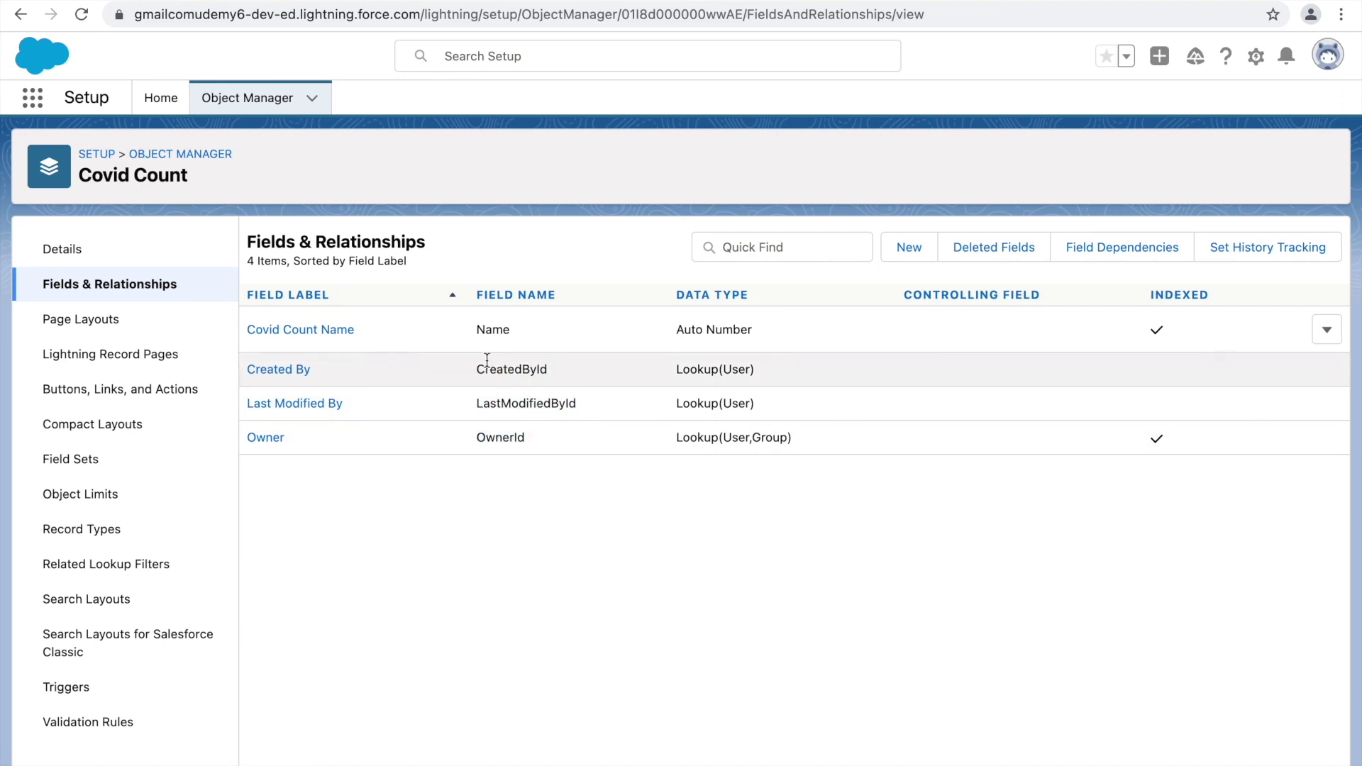
double_click(483, 330)
left_click(580, 458)
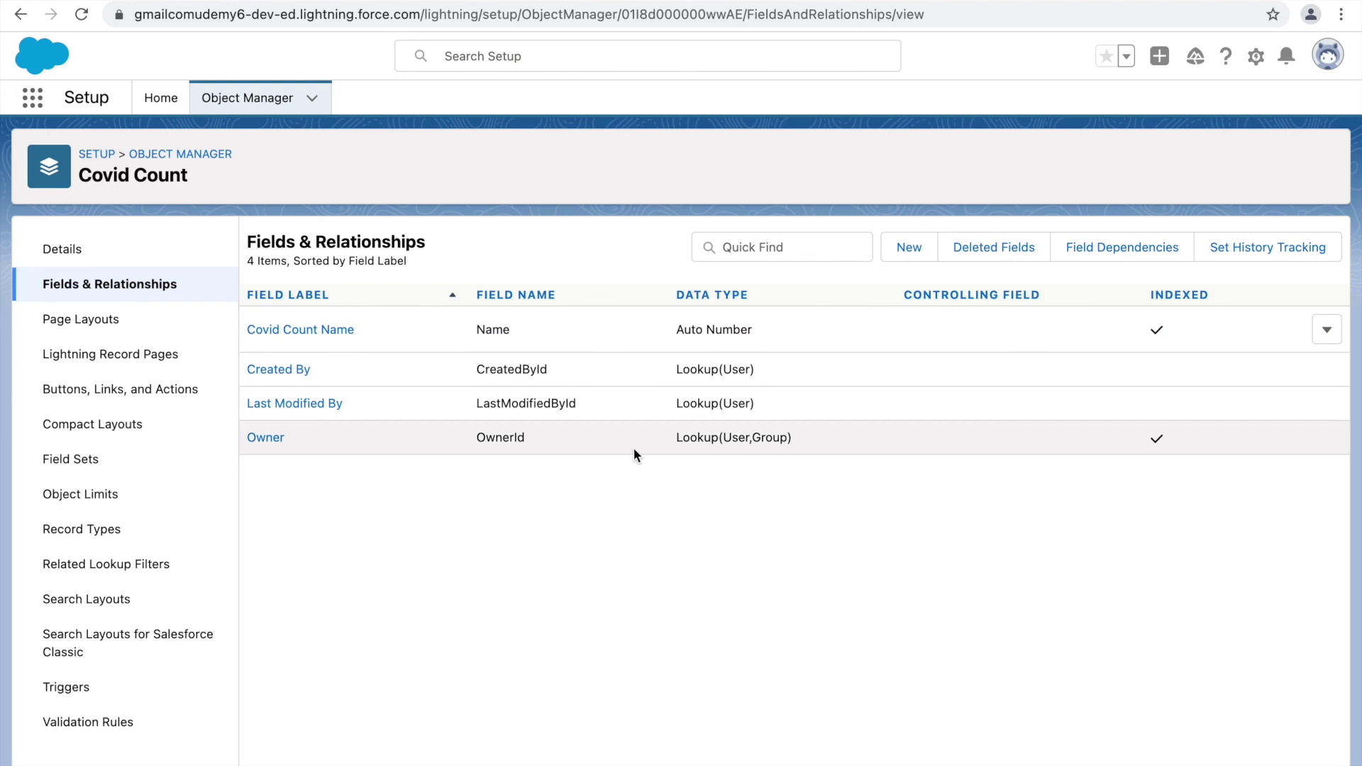